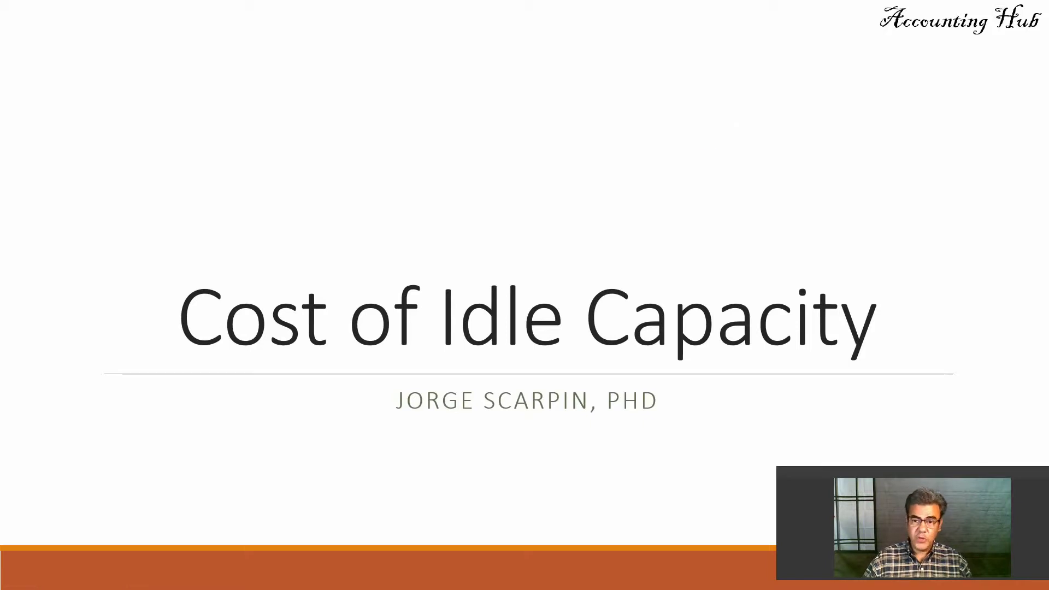
Step: Switch from the slides to the Cost of Idle Capacity workbook in Excel, on the ABC sheet
key(alt+Tab)
key(alt+Tab)
key(alt+Tab)
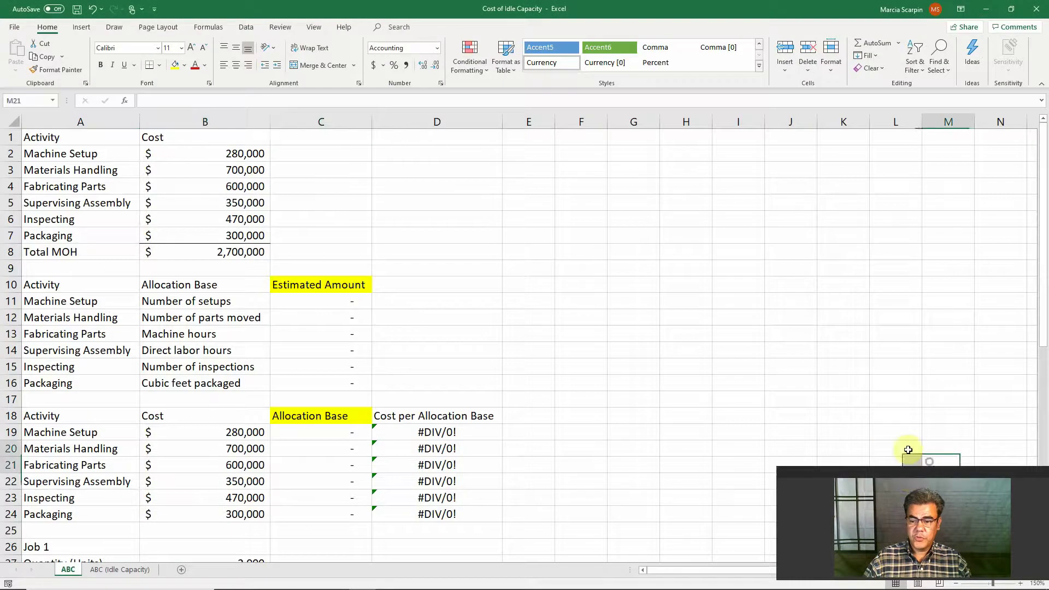
click(907, 449)
click(435, 332)
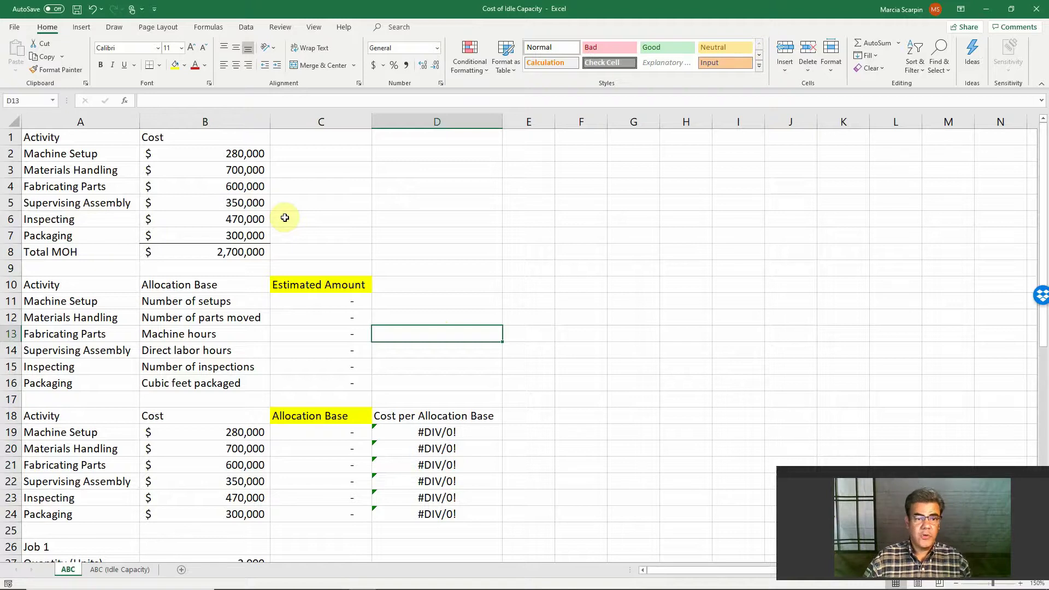
Step: Examine the activity list, the estimated amounts and the Job 1 and Job 2 tables on the ABC sheet
drag(75, 153, 89, 233)
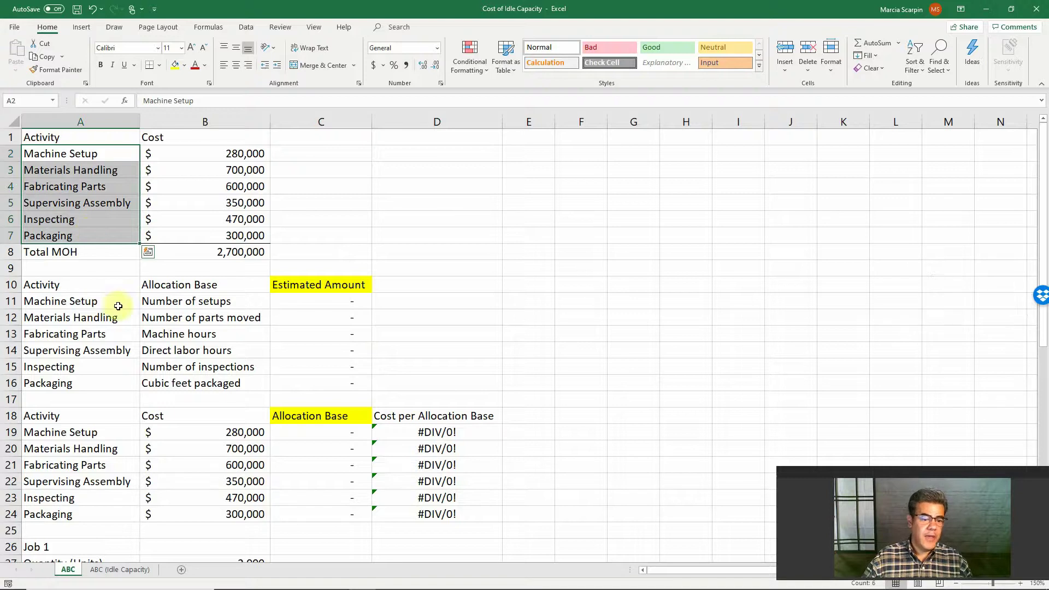
click(297, 300)
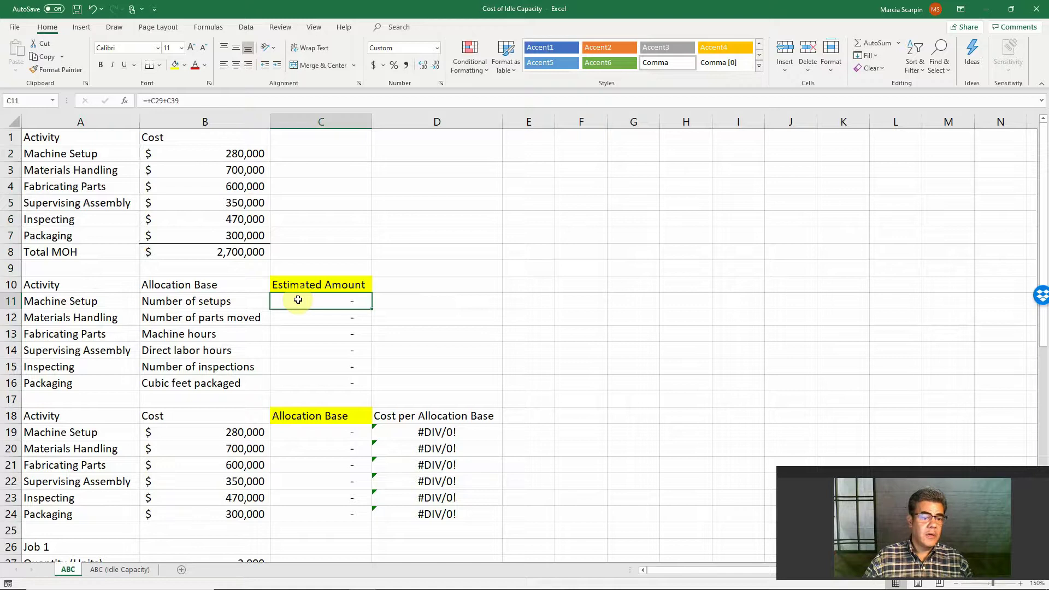
scroll(322, 317, down, 4)
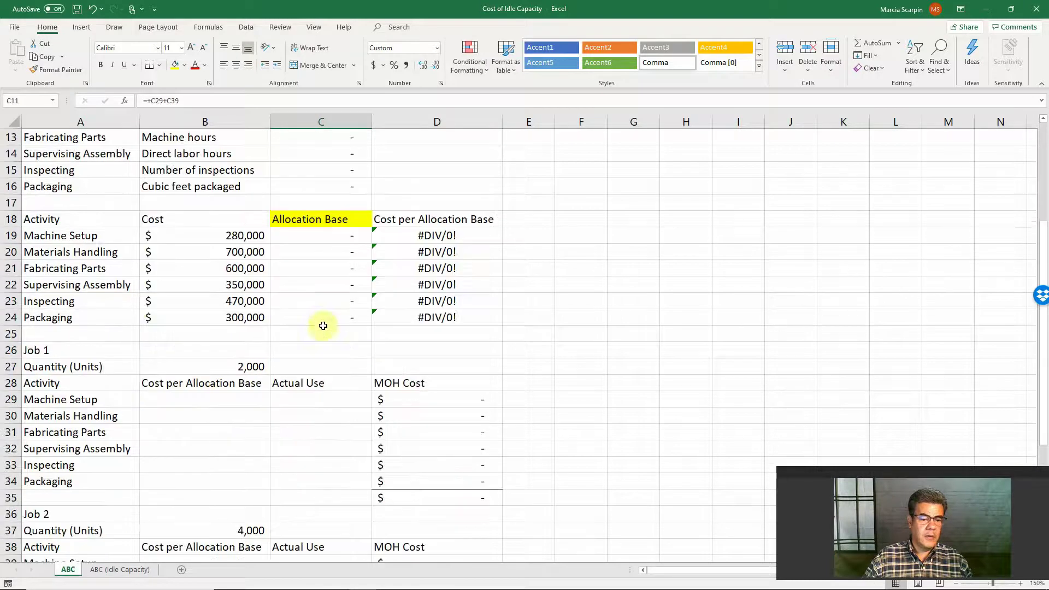
scroll(325, 317, down, 2)
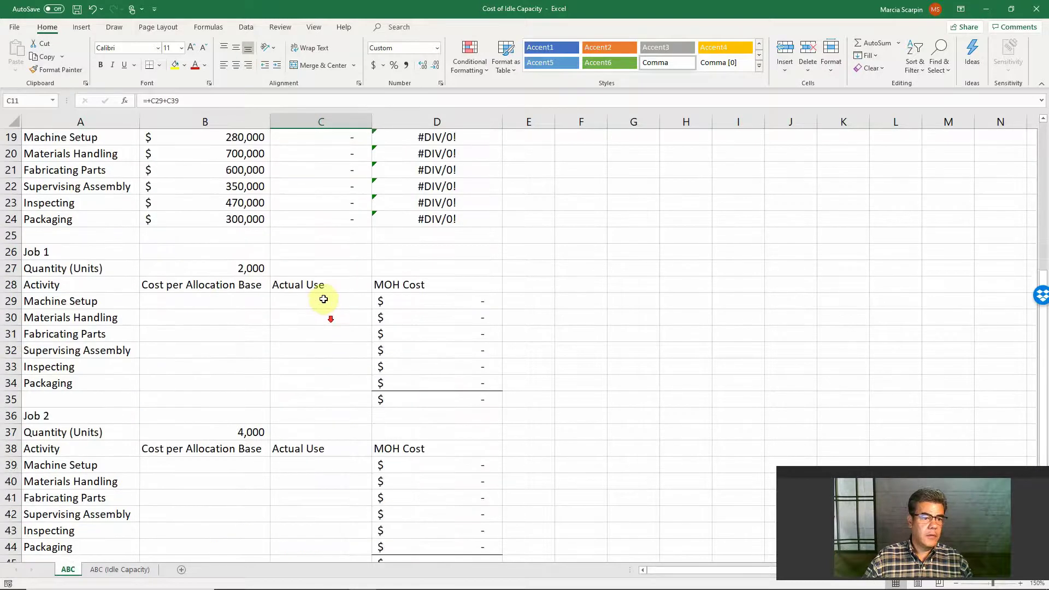
scroll(325, 306, up, 4)
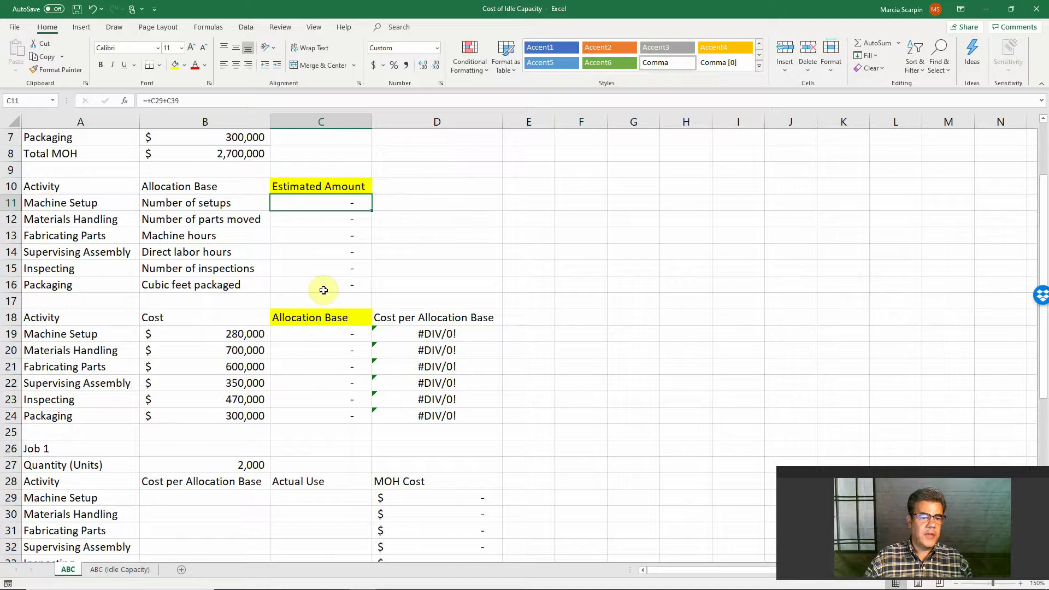
scroll(326, 313, down, 2)
scroll(326, 313, up, 3)
scroll(326, 313, down, 3)
scroll(326, 313, up, 4)
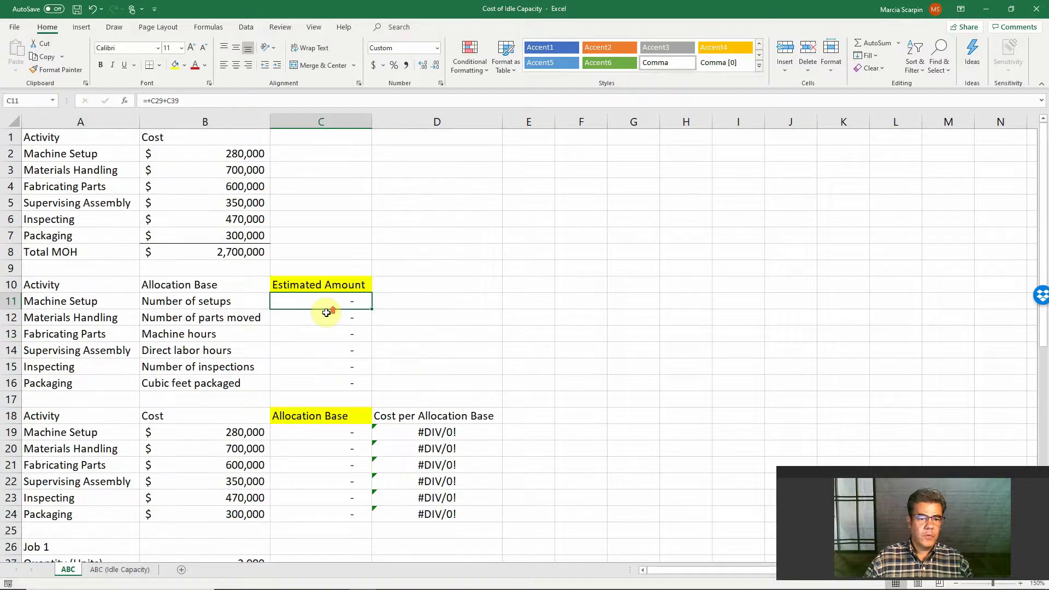
Step: Try to copy the estimated amounts in C11:C16 from the ABC (Idle Capacity) sheet into the same cells of the ABC sheet
click(120, 569)
drag(346, 302, 347, 377)
key(ctrl+c)
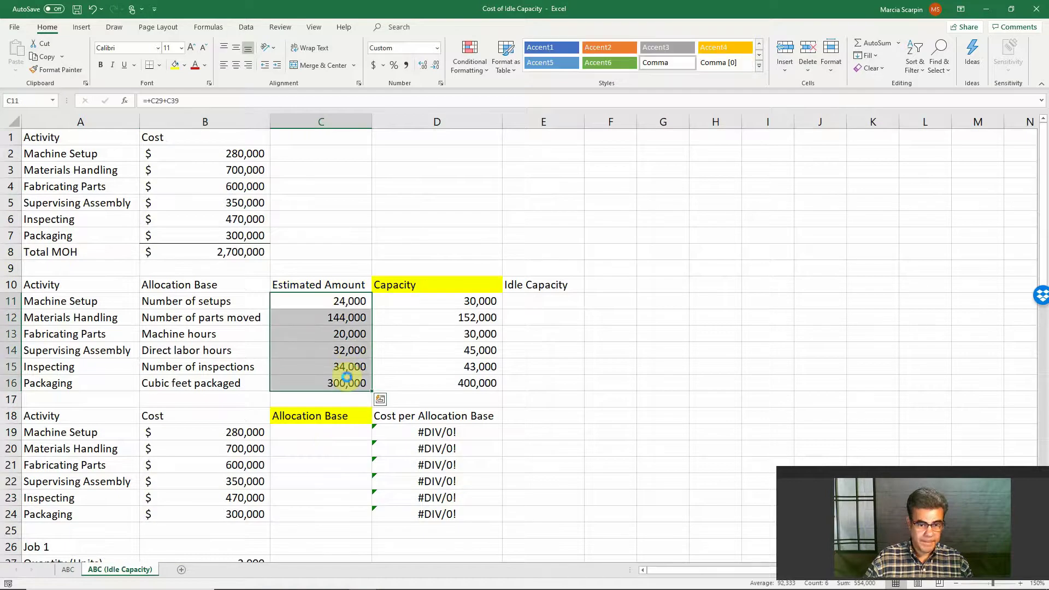
click(68, 570)
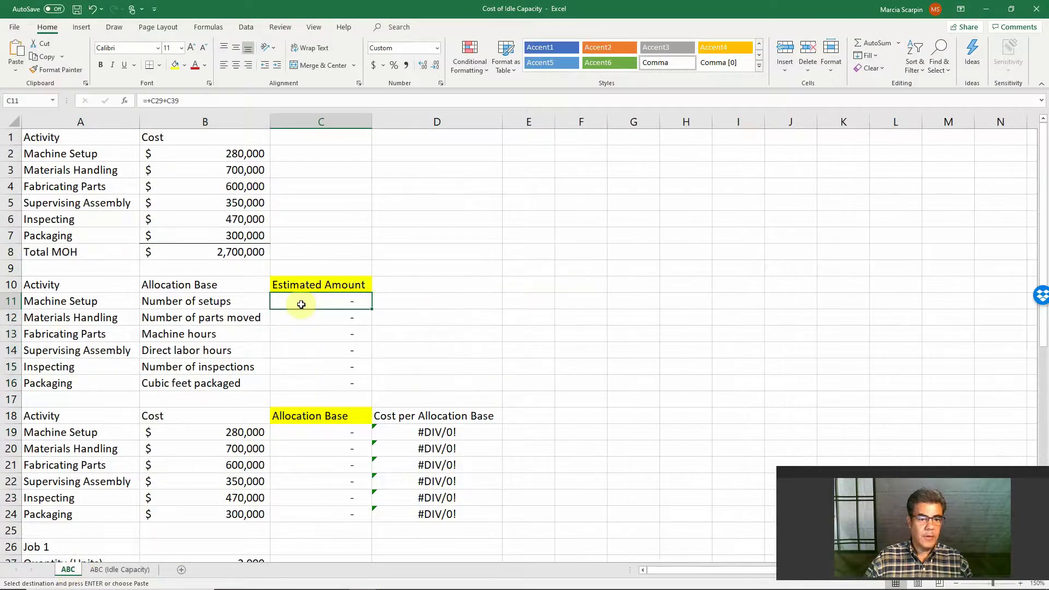
key(ctrl+v)
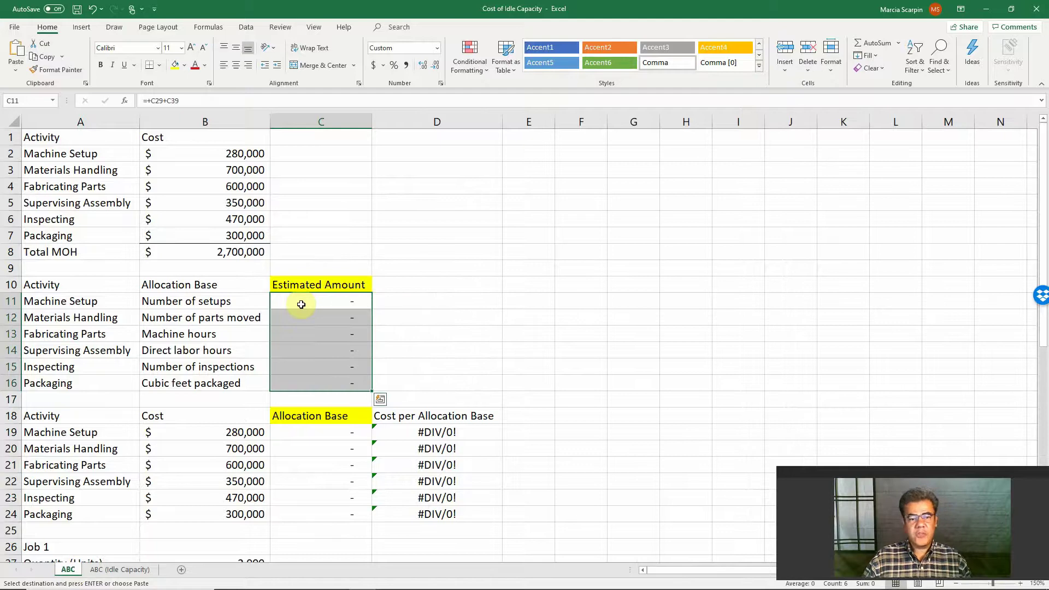
Step: Copy Job 1's Actual Use values in C29:C34 from the ABC (Idle Capacity) sheet into the same cells of the ABC sheet
click(137, 569)
scroll(300, 396, down, 5)
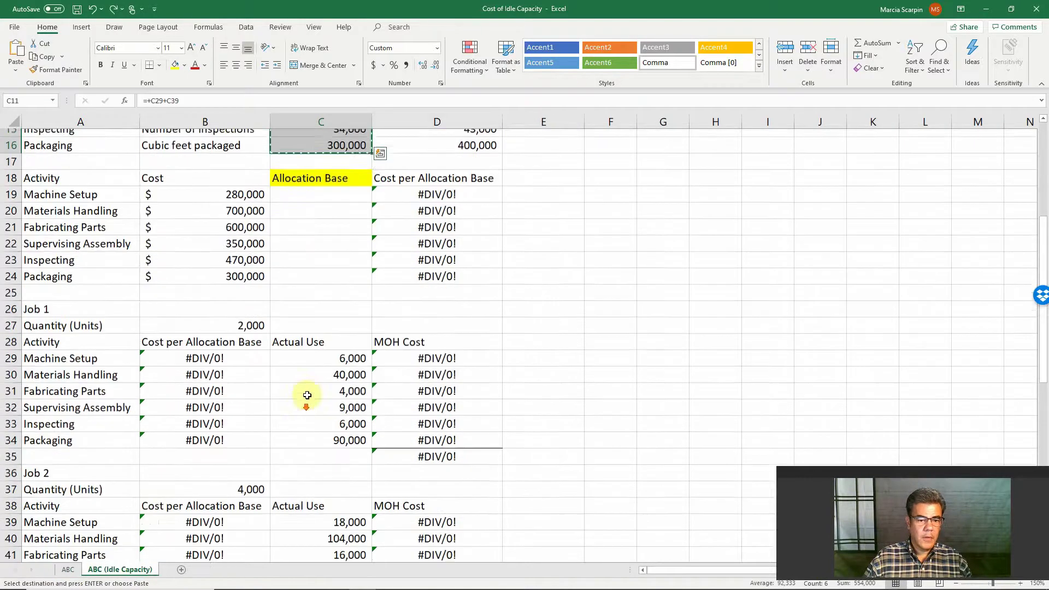
drag(327, 351, 317, 433)
key(ctrl+c)
click(68, 569)
scroll(281, 416, down, 5)
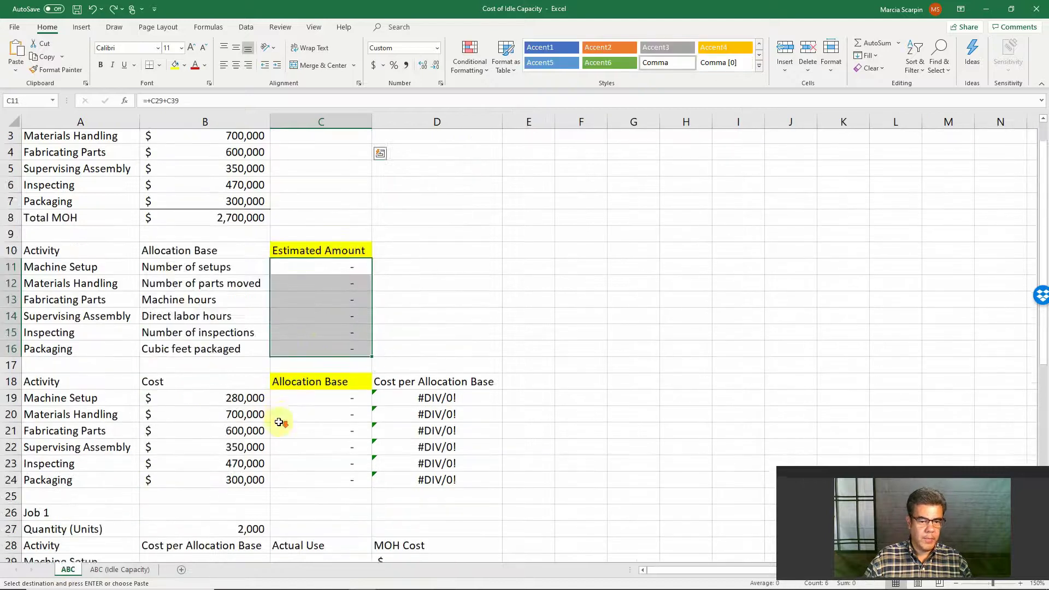
click(337, 349)
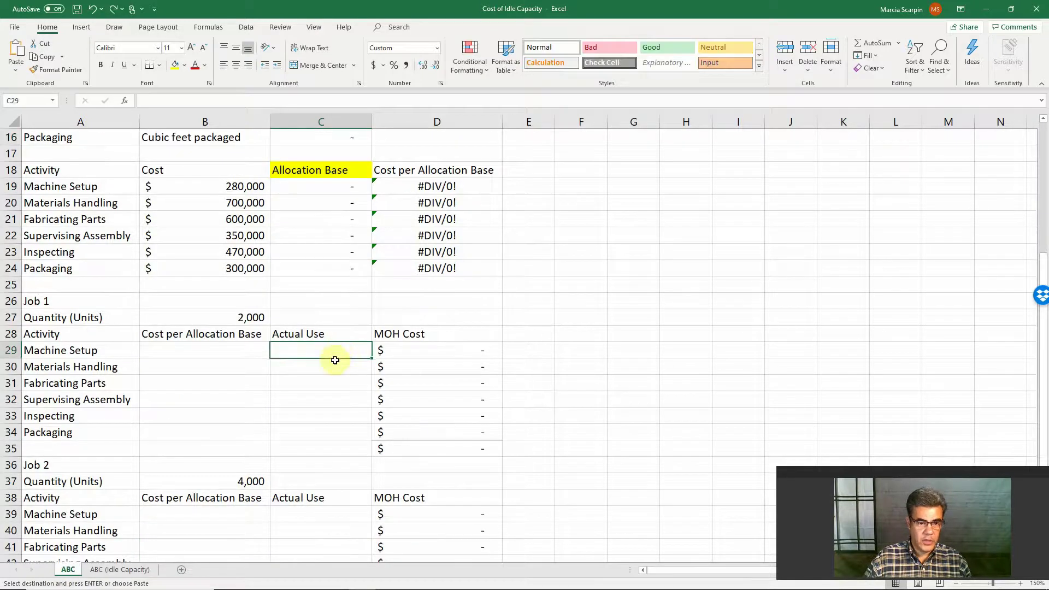
key(ctrl+v)
Step: Copy Job 2's Actual Use values in C39:C44 from the ABC (Idle Capacity) sheet into the same cells of the ABC sheet
click(118, 570)
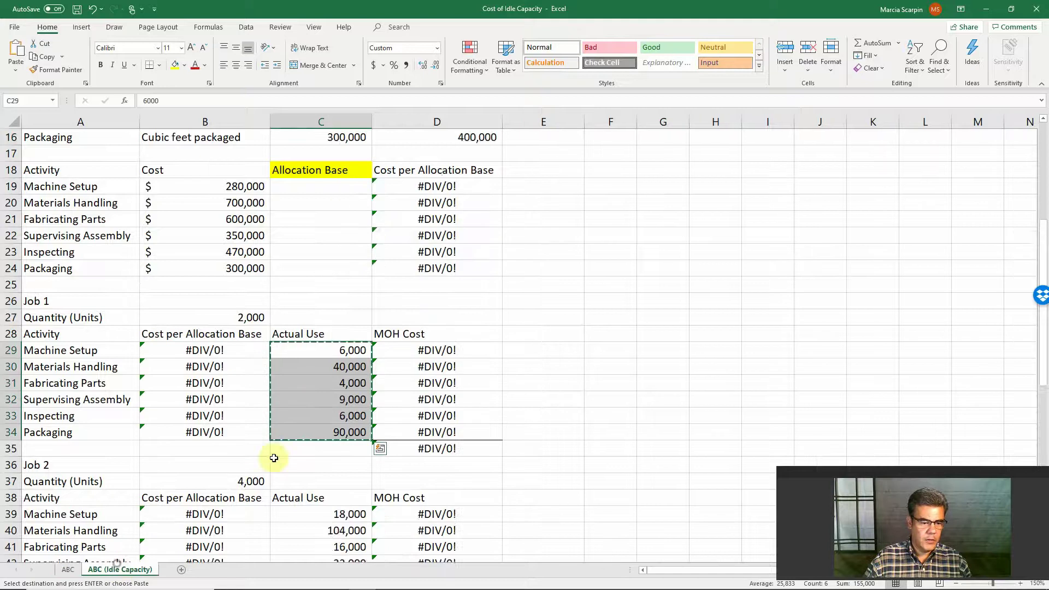
scroll(239, 493, down, 3)
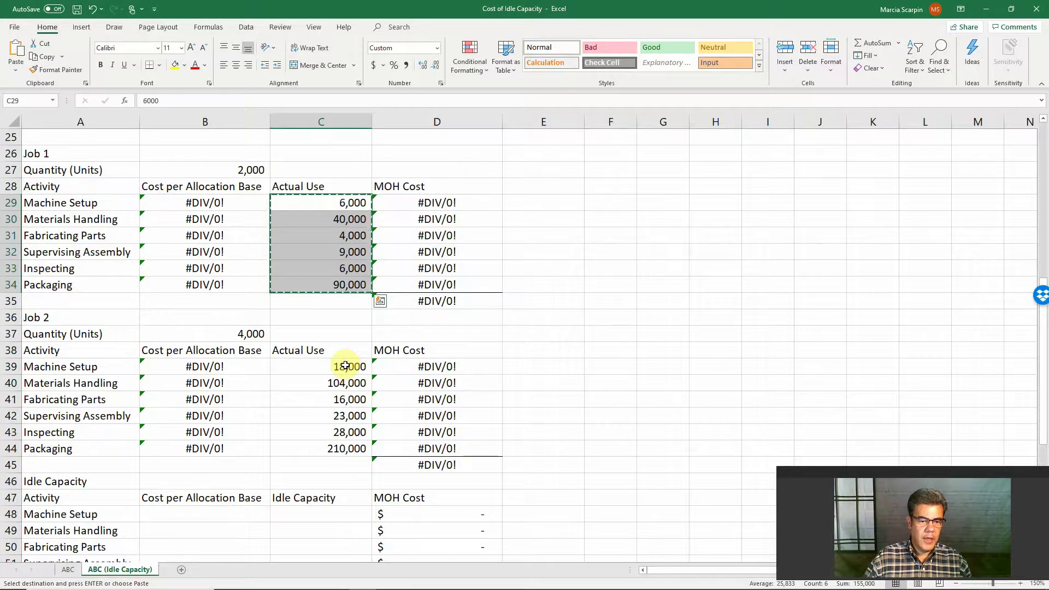
drag(346, 365, 339, 449)
key(ctrl+c)
click(68, 569)
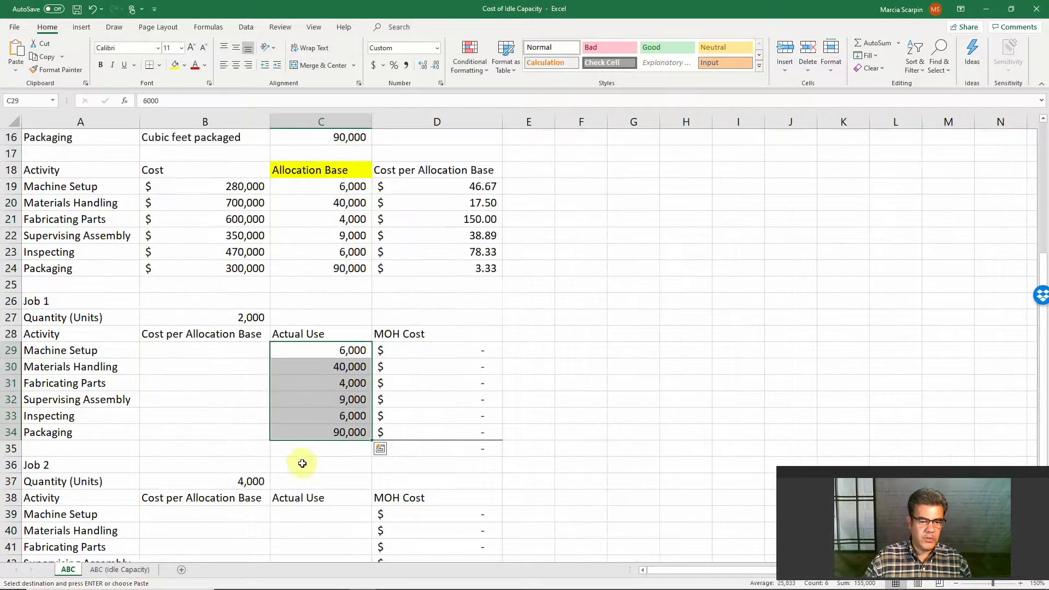
scroll(300, 461, down, 2)
click(323, 415)
key(ctrl+v)
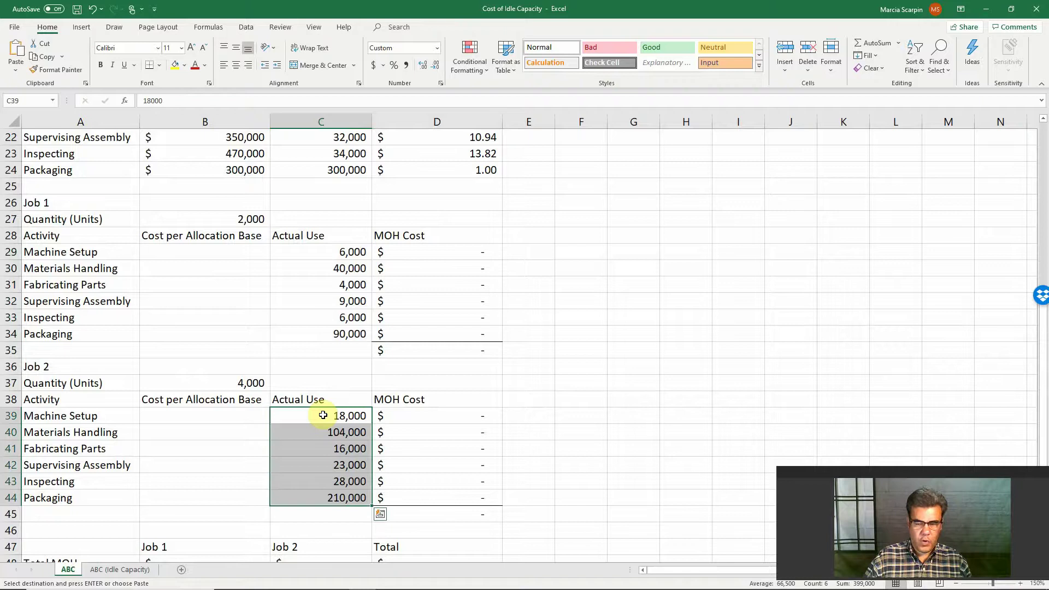
Step: Examine the estimated amounts, the formulas for Machine Setup's cost, allocation base and cost per allocation base, and Job 1's quantity
scroll(323, 415, up, 7)
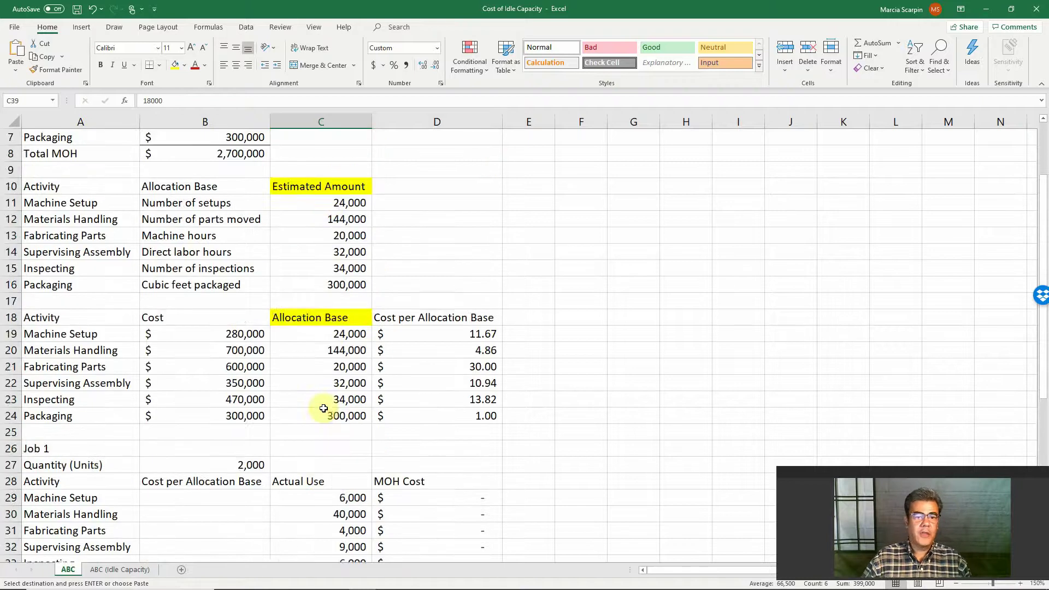
drag(331, 300, 344, 375)
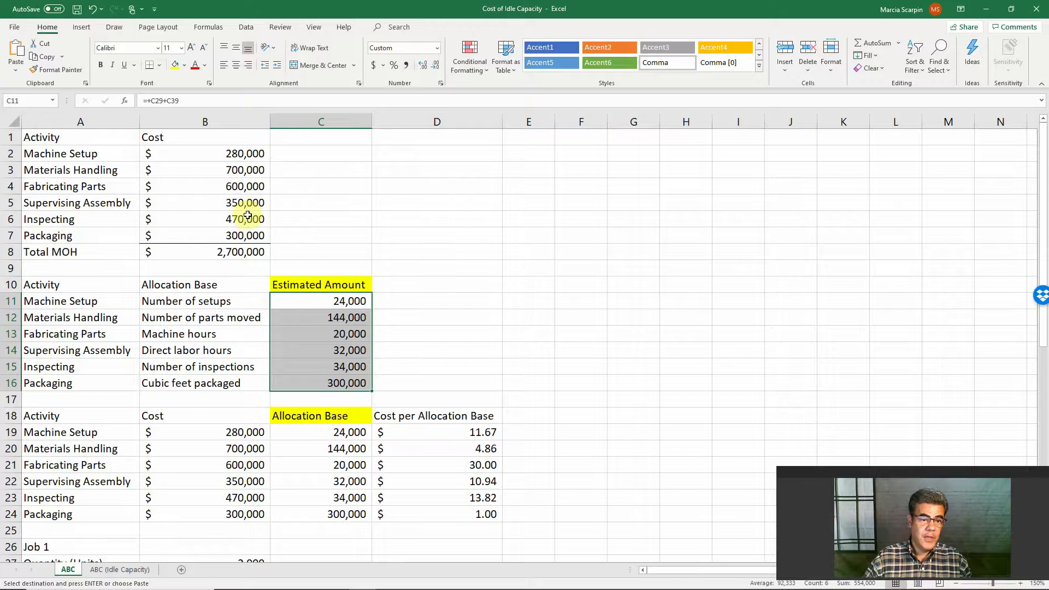
click(172, 432)
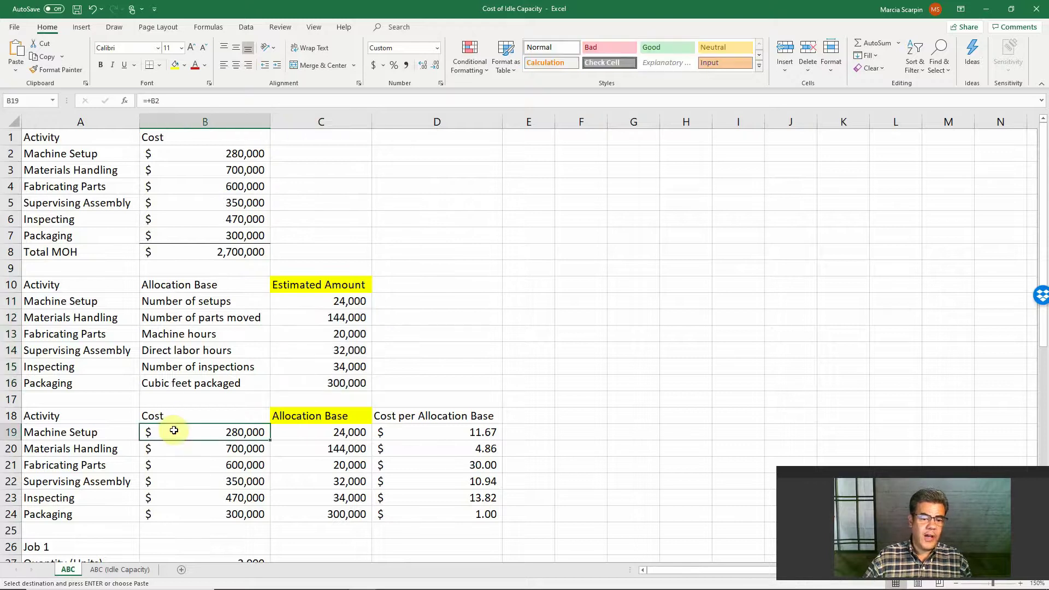
click(227, 155)
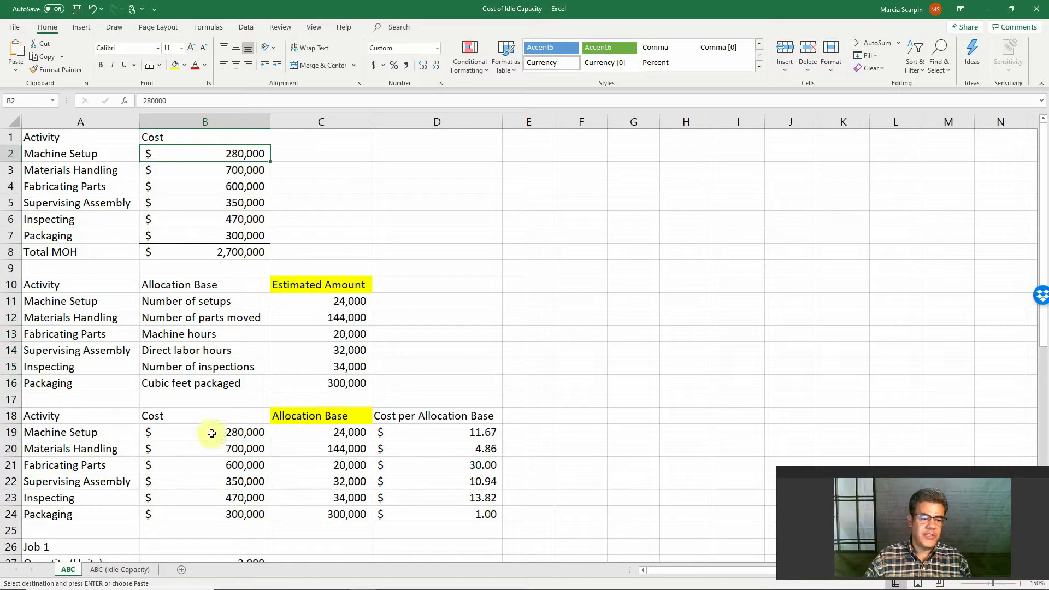
click(300, 434)
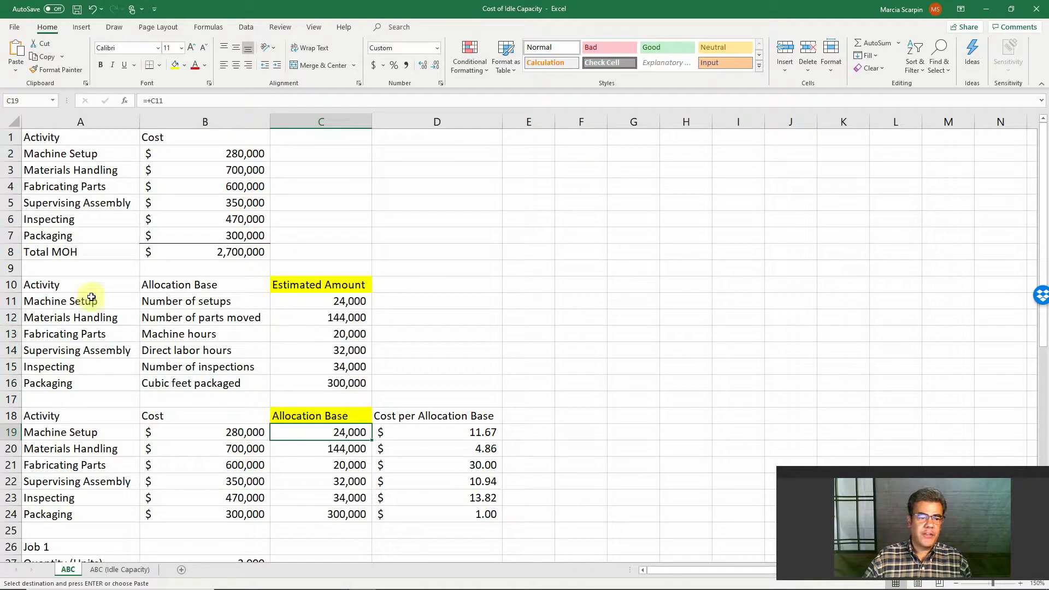
click(424, 436)
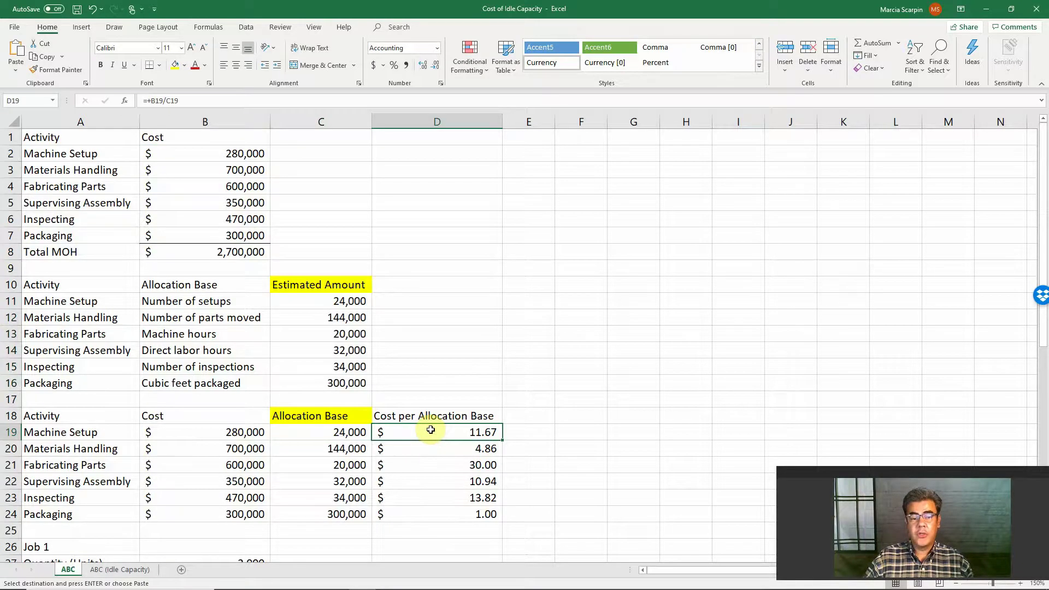
scroll(430, 430, down, 3)
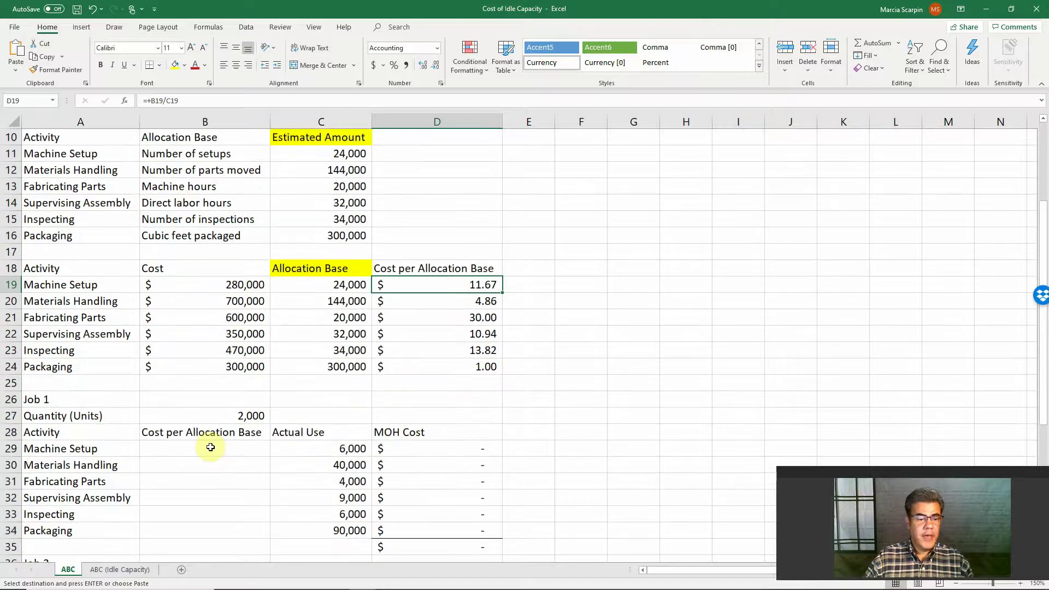
click(227, 410)
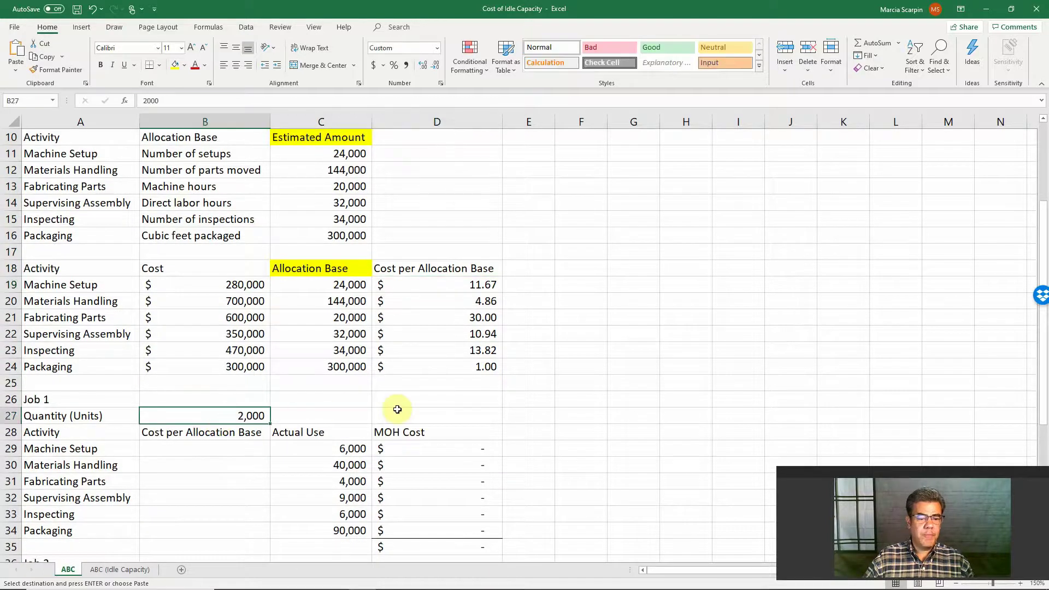
Step: Link Job 1's Machine Setup cost per allocation base in B29 to the rate in D19
click(219, 447)
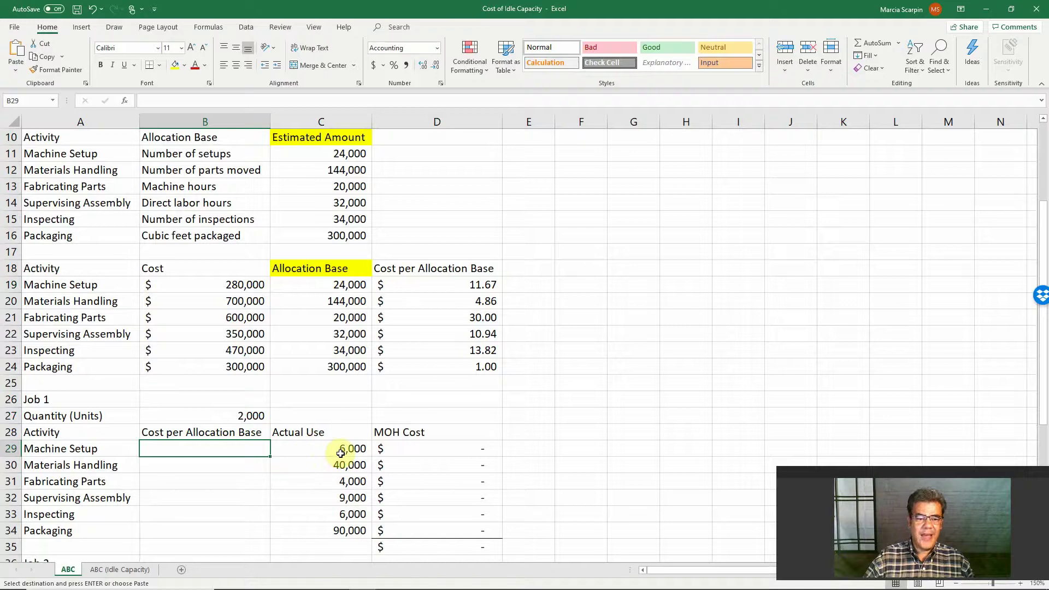
text(+)
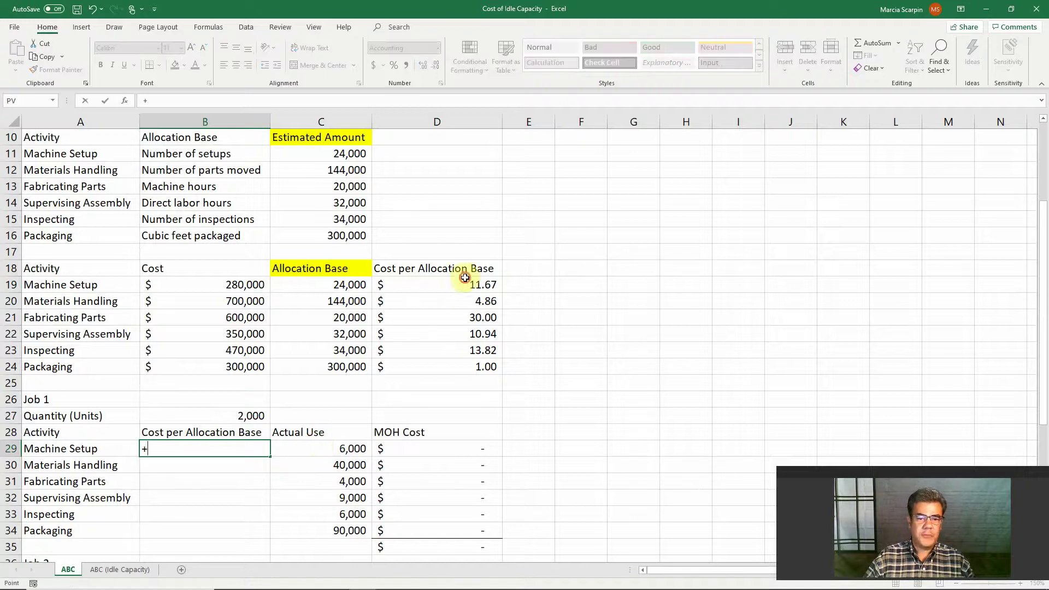
click(478, 285)
key(Return)
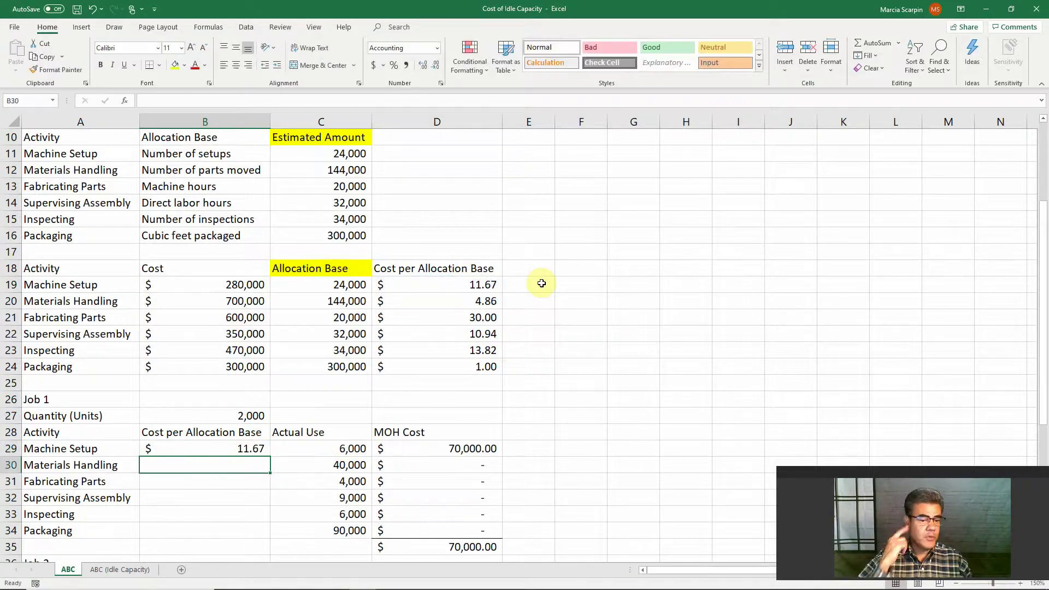
Step: Copy the rate formula from B29 down through B34 for Job 1's other activities and check the MOH costs in D29:D34
key(Up)
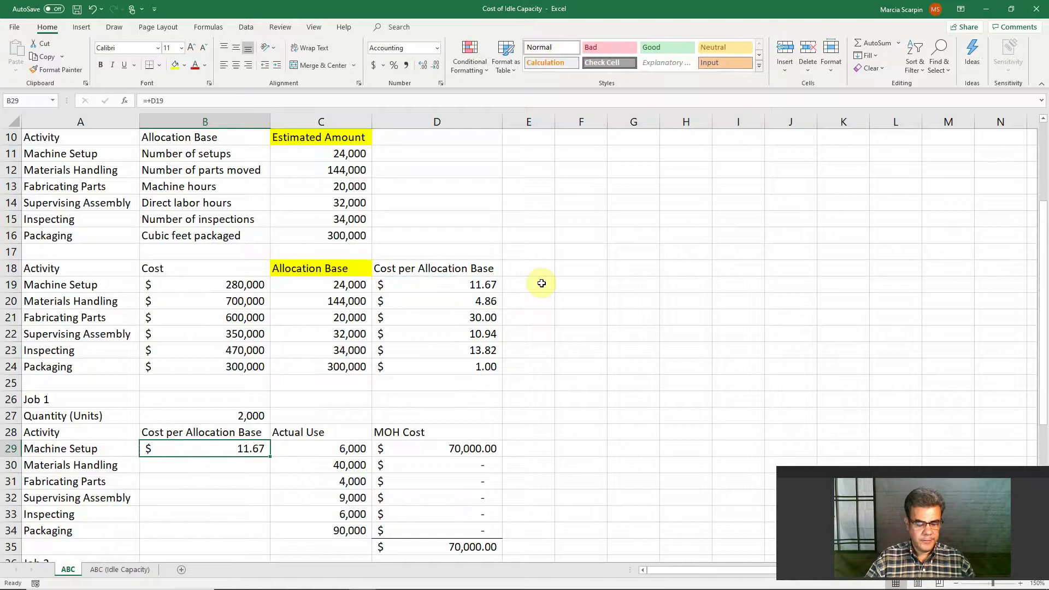
key(ctrl+c)
key(shift+Down)
key(shift+Down)
key(shift+Down)
key(shift+Down)
key(shift+Down)
key(Return)
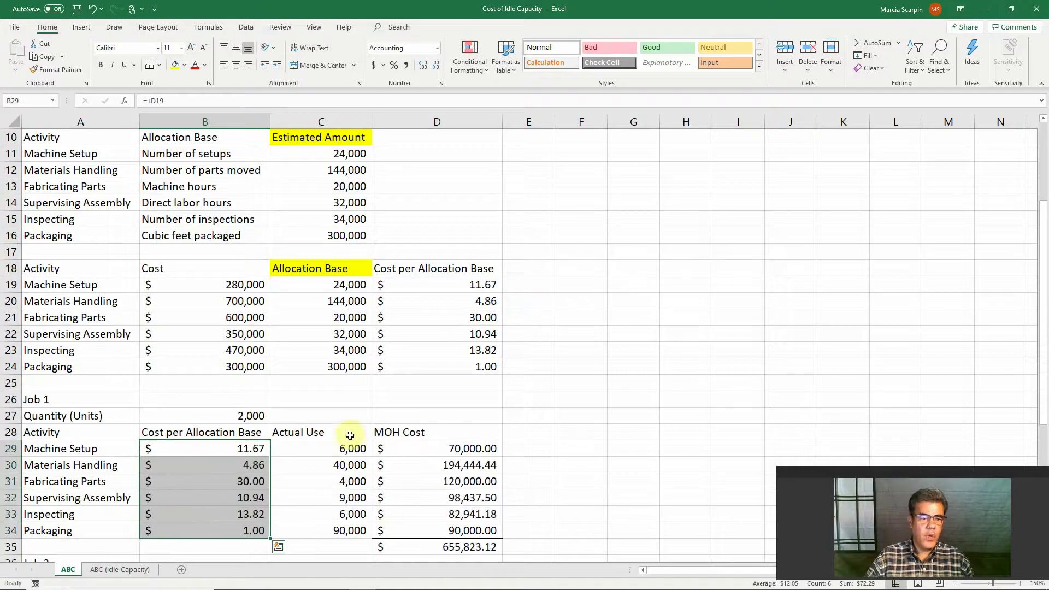
drag(471, 453, 470, 529)
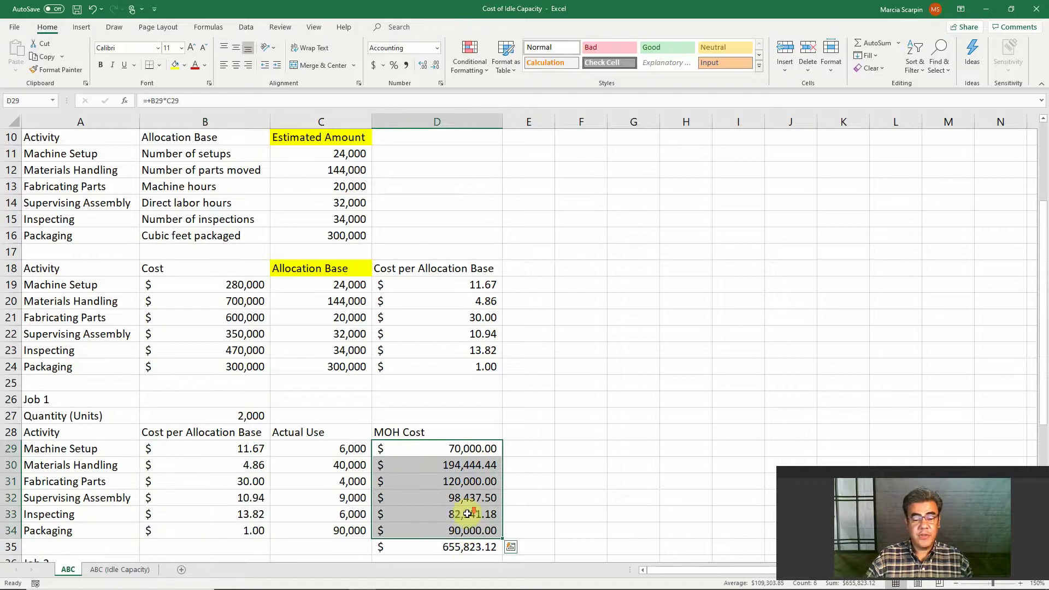
Step: Link Job 2's Machine Setup cost per allocation base in B39 to the rate in D19
scroll(470, 522, down, 3)
scroll(467, 511, down, 1)
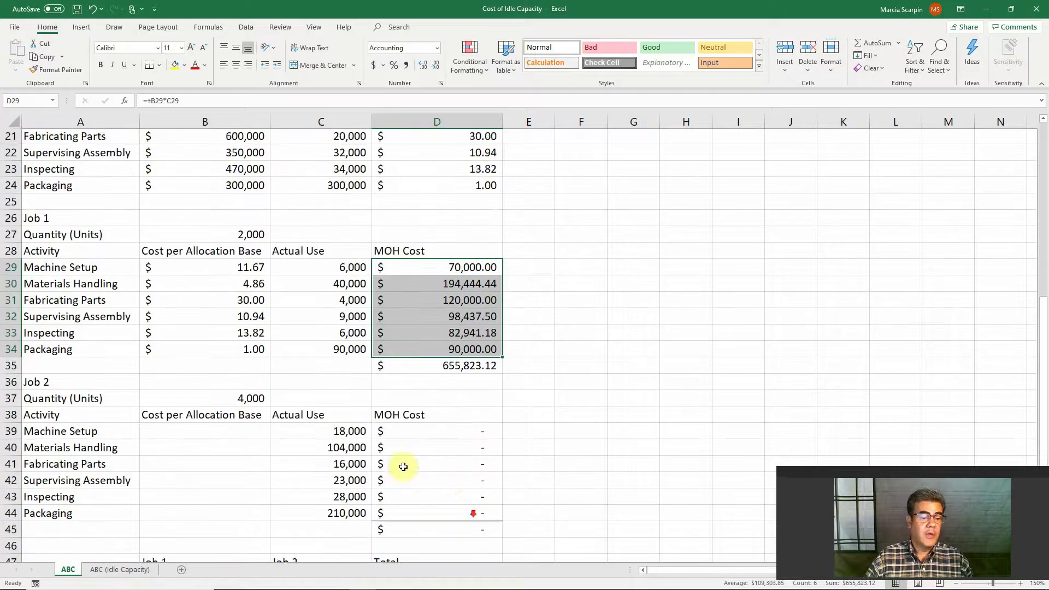
click(218, 417)
text(+)
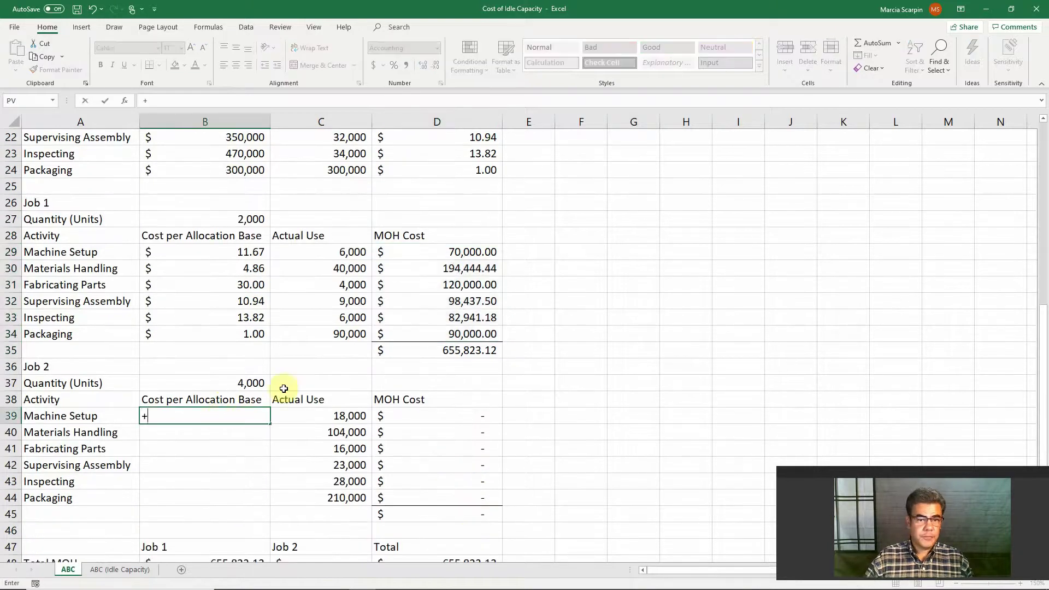
scroll(304, 350, up, 3)
click(433, 235)
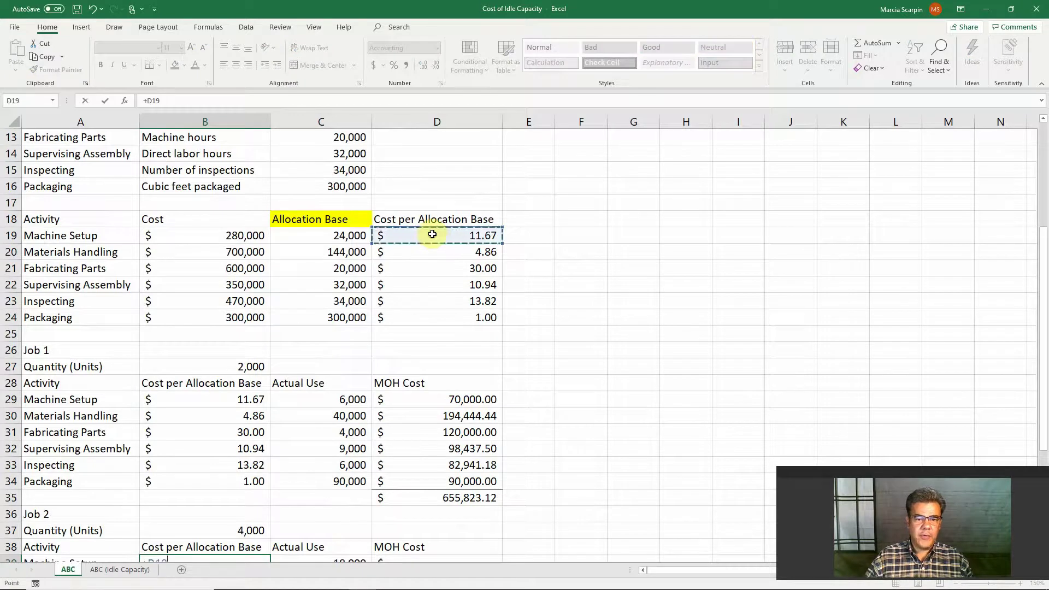
key(Return)
Step: Copy the rate formula from B39 down through B44 for Job 2's other activities
key(ctrl+c)
key(shift+Down)
key(shift+Down)
key(shift+Down)
key(shift+Down)
key(shift+Down)
key(Return)
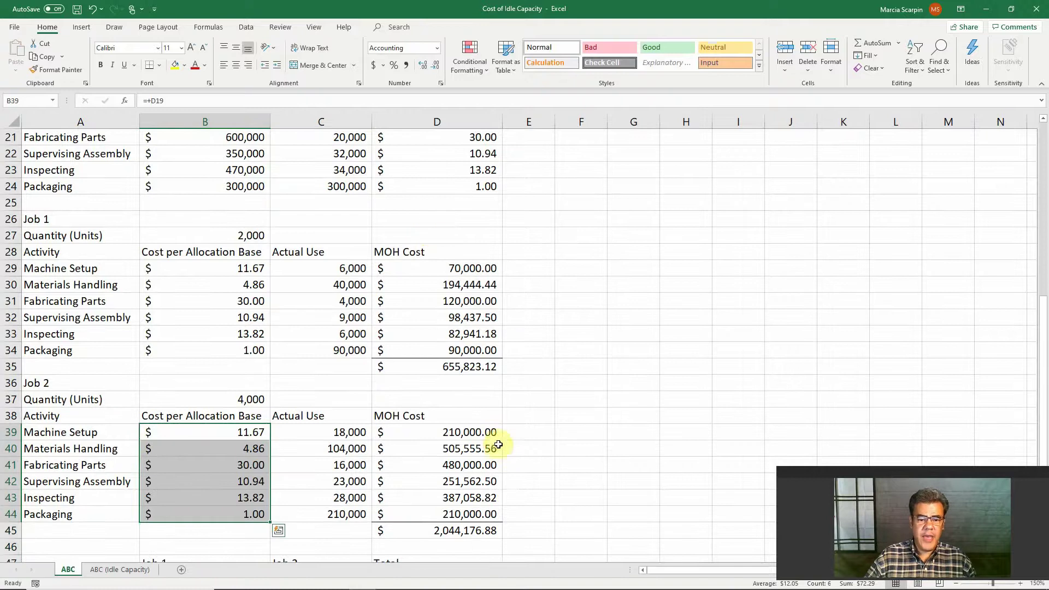
Step: Calculate Job 1's unit cost in B50 by dividing total MOH by quantity with =B48/B49
scroll(498, 448, down, 3)
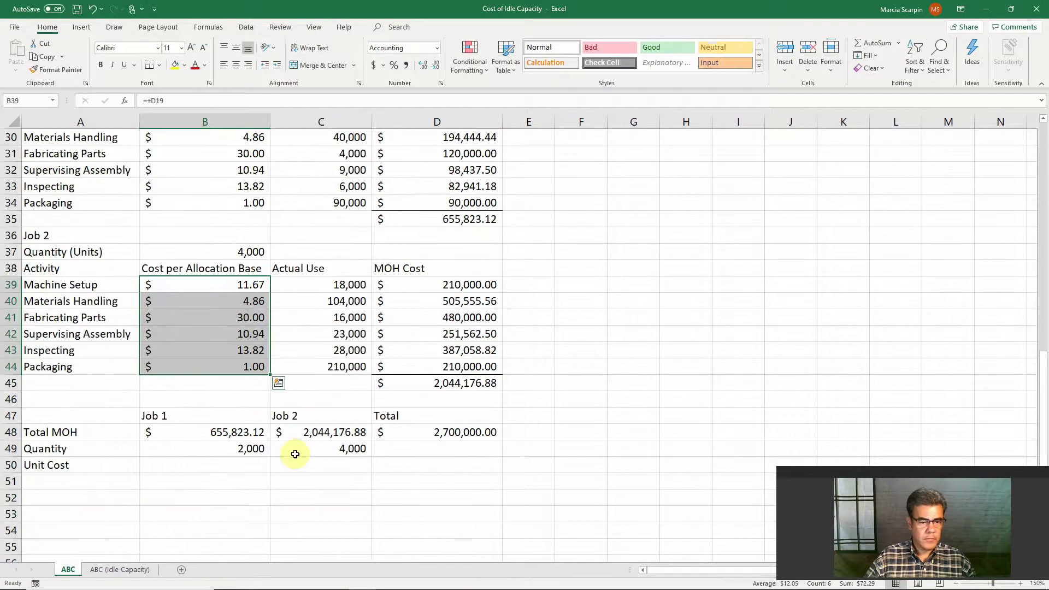
click(211, 463)
text(=)
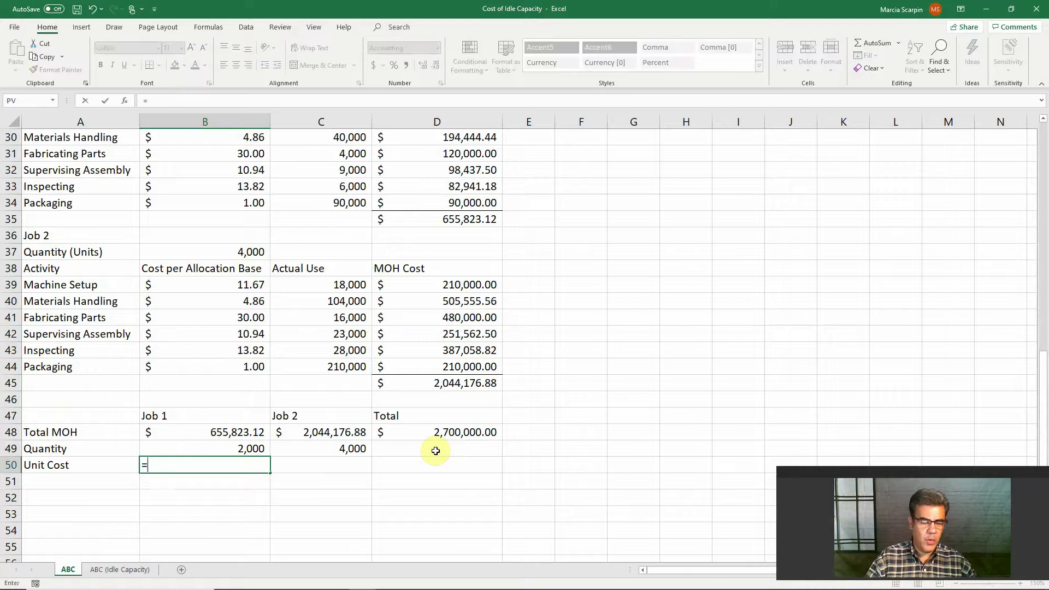
key(Up)
key(Up)
text(/)
key(Up)
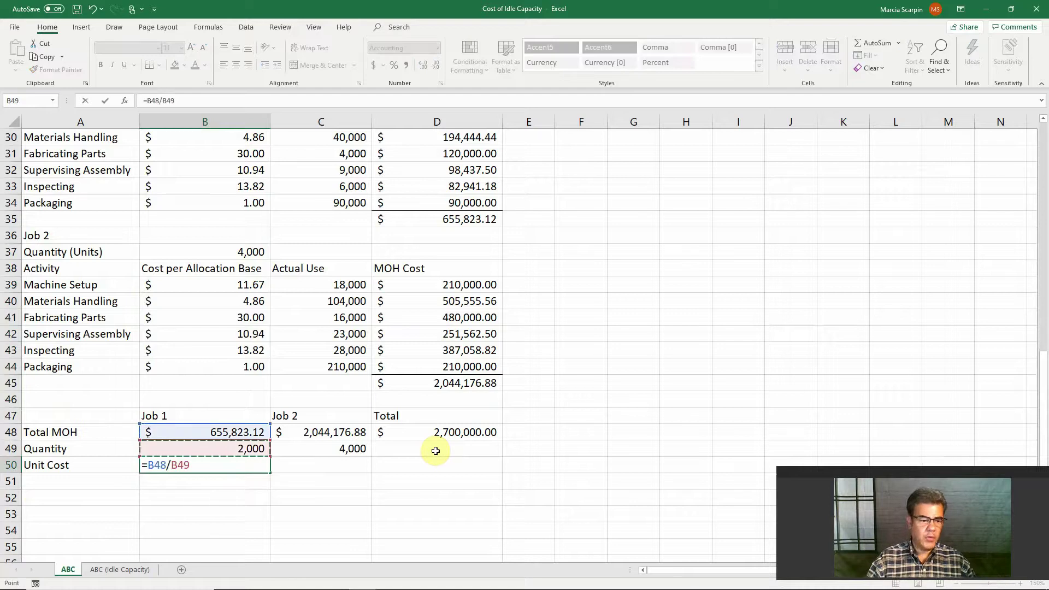
key(Return)
Step: Copy Job 1's unit cost formula from B50 to C50 for Job 2
key(Up)
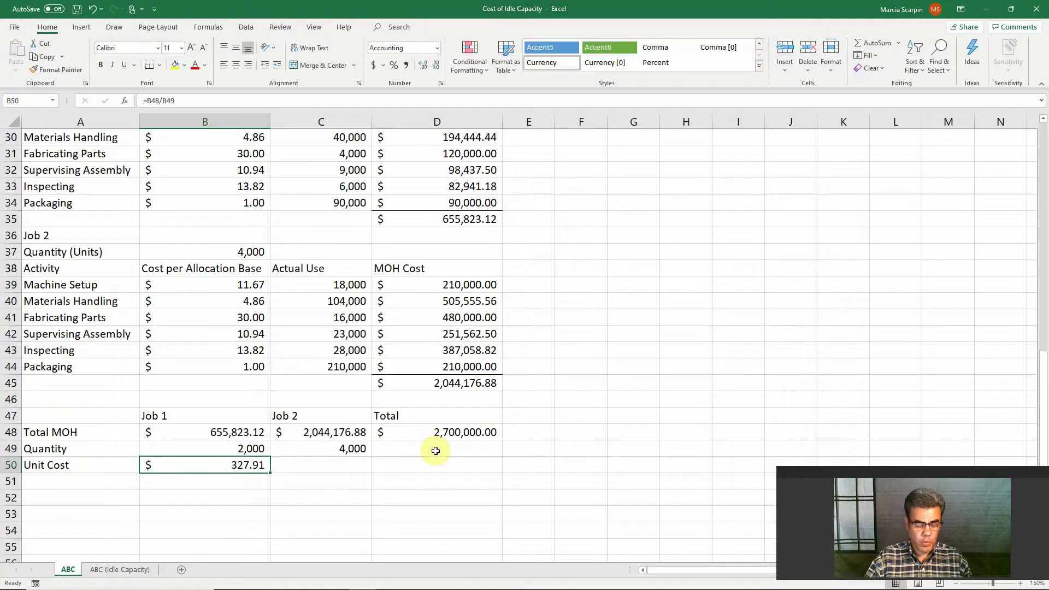
key(ctrl+c)
key(Right)
key(ctrl+v)
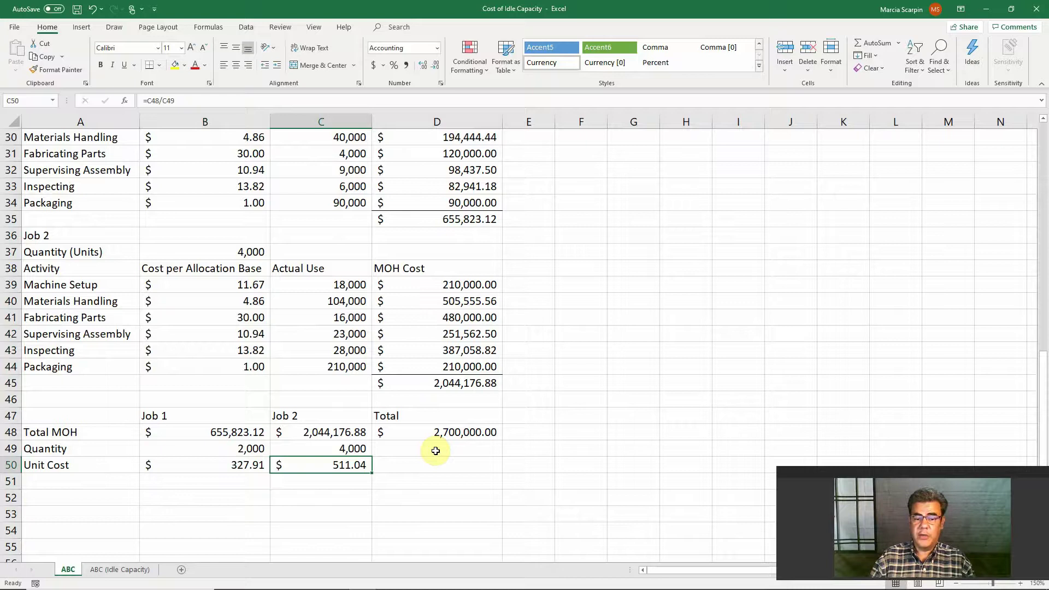
Step: Fill the combined Total MOH cell D48 with light blue
click(440, 432)
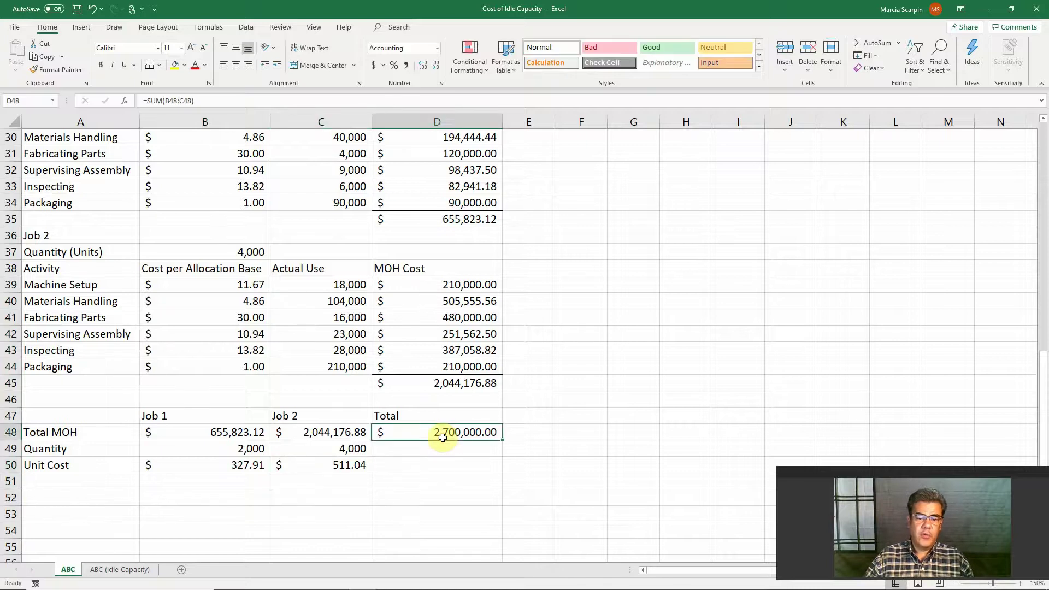
scroll(350, 211, up, 6)
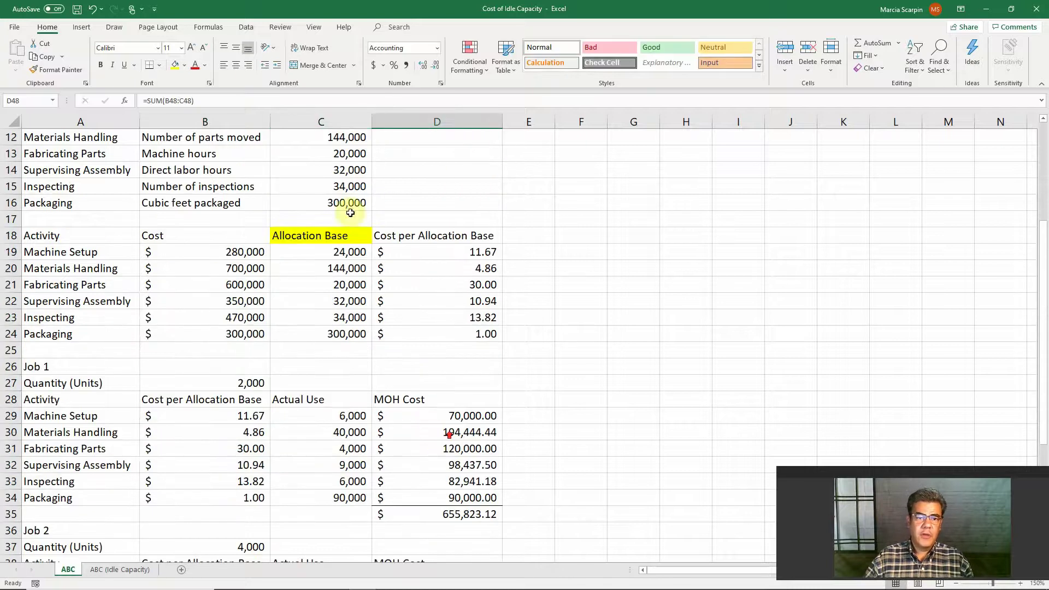
click(186, 66)
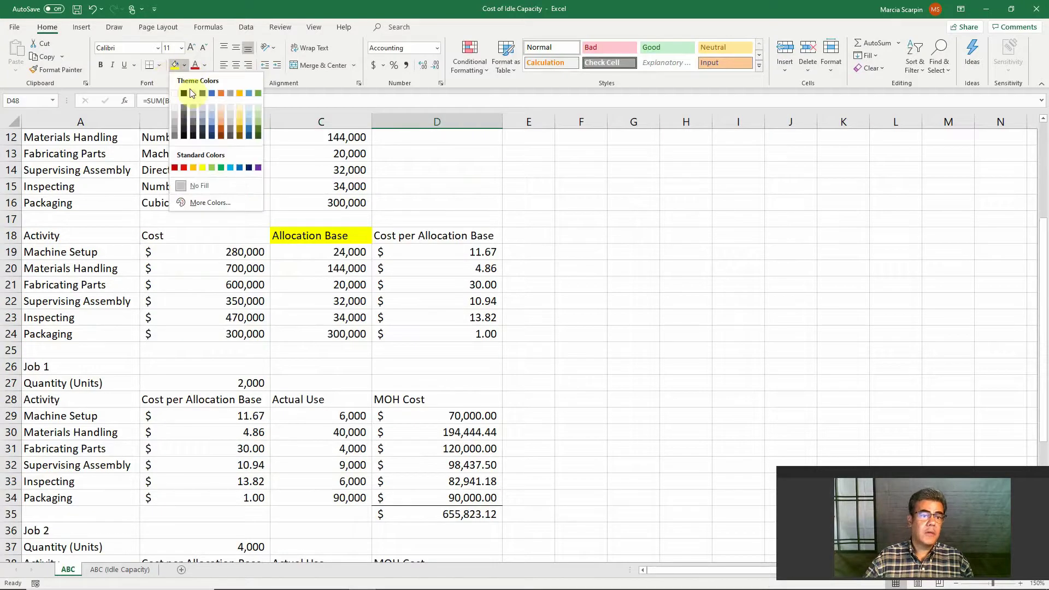
click(230, 170)
Step: Apply the same light blue fill to the Total MOH cell B8 in the activity cost table
scroll(412, 335, down, 12)
scroll(412, 322, up, 11)
scroll(327, 229, up, 5)
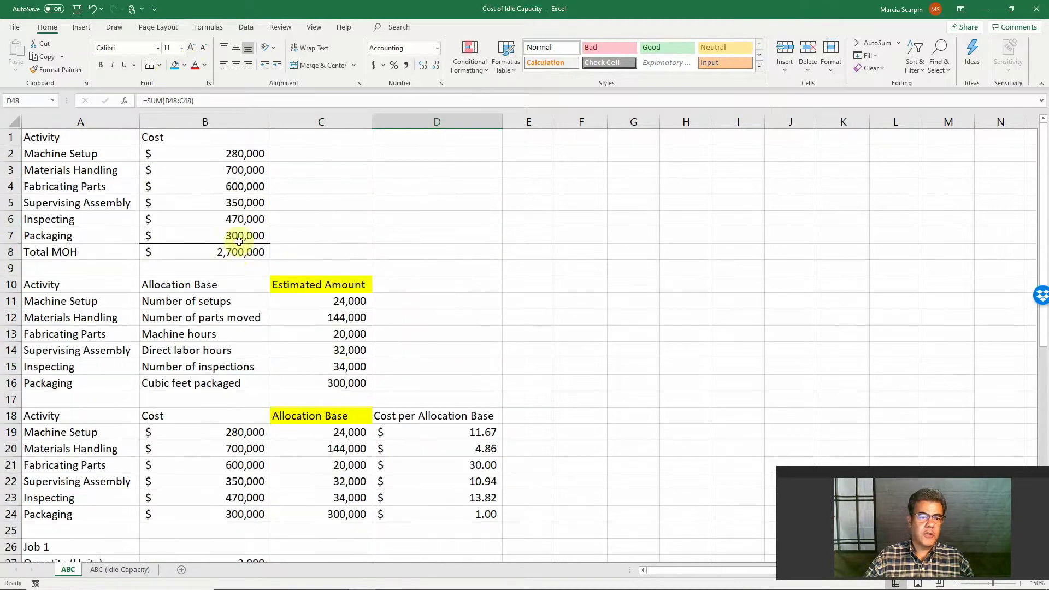
click(240, 252)
key(F4)
click(441, 253)
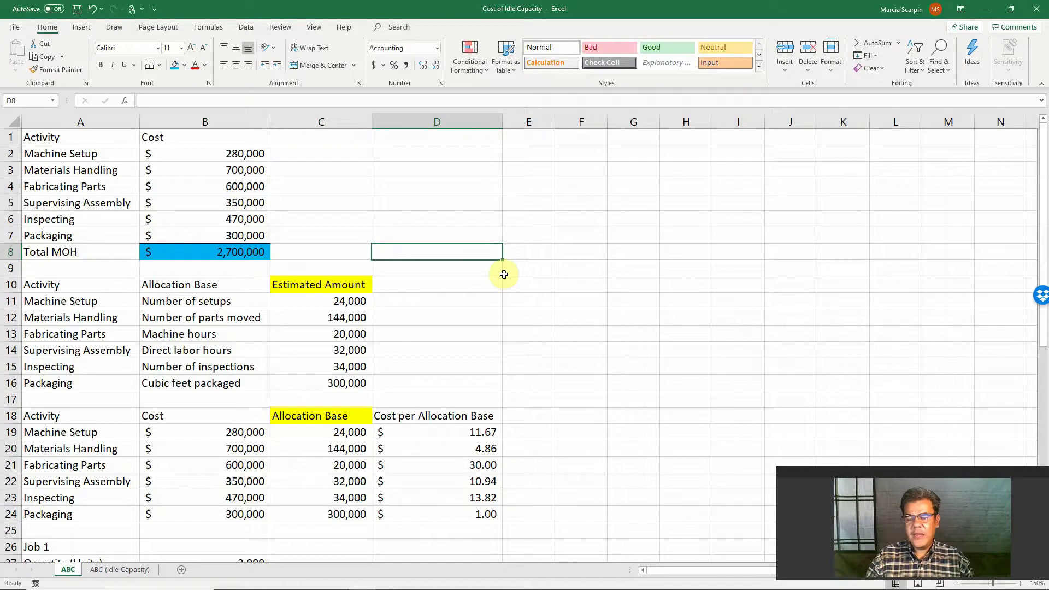
Step: Review the job totals and allocation bases in C19:C24, and the estimated amounts and capacities on the ABC (Idle Capacity) sheet
scroll(503, 274, down, 11)
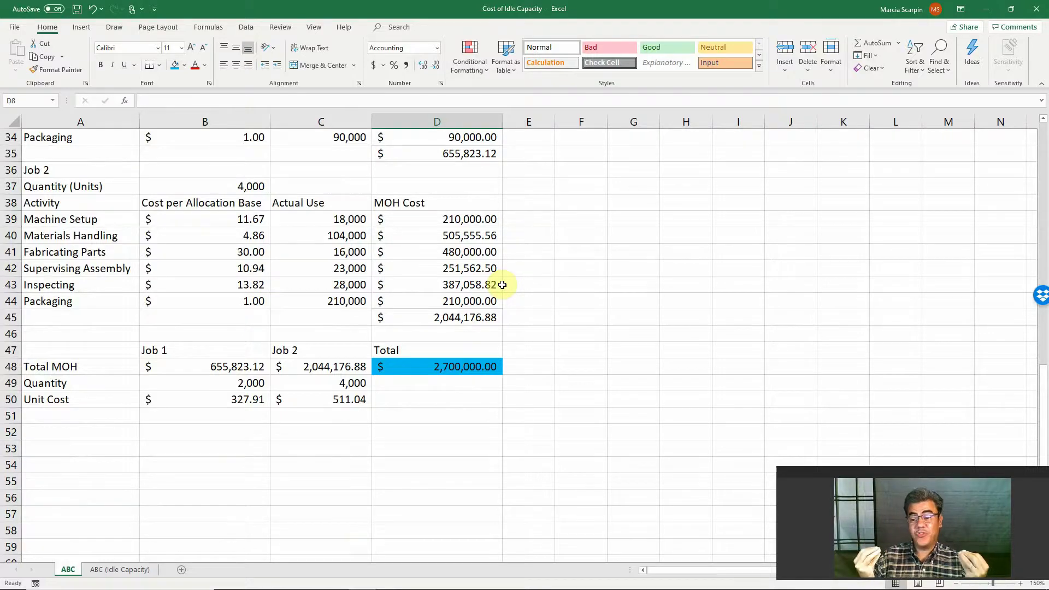
scroll(502, 285, up, 7)
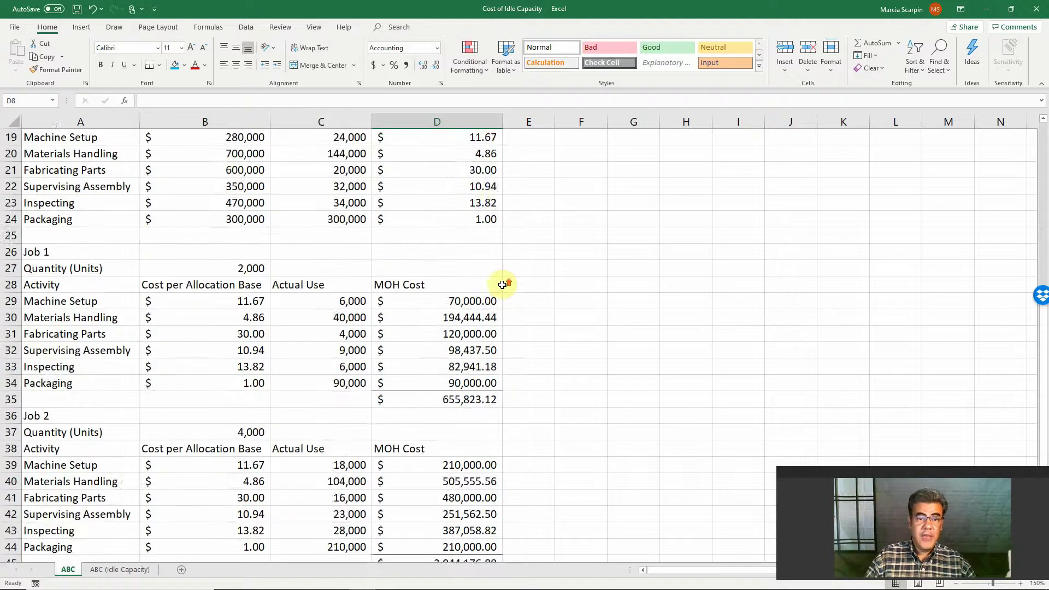
drag(349, 237, 334, 316)
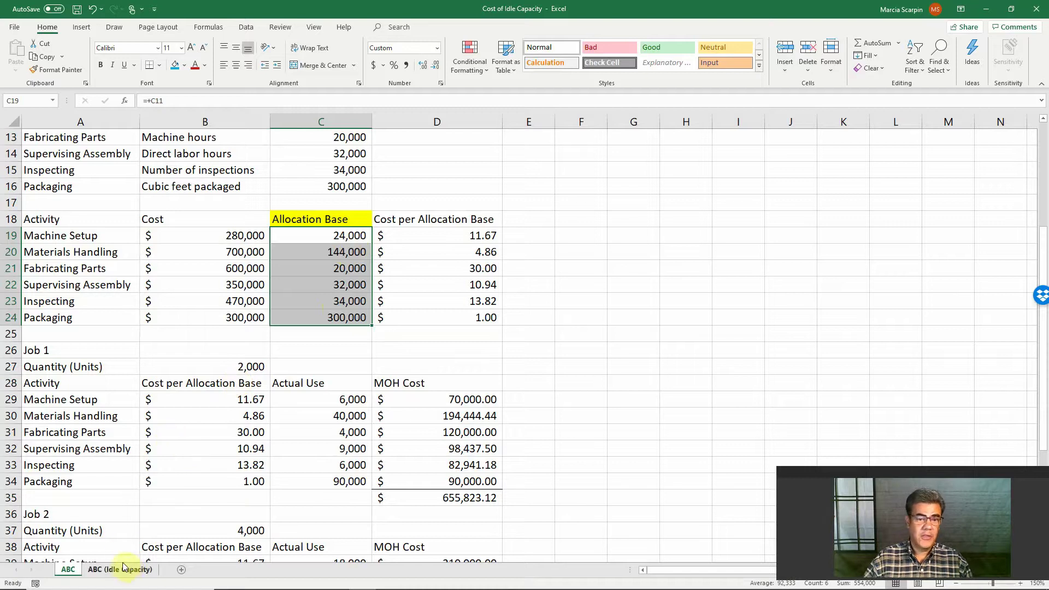
click(338, 334)
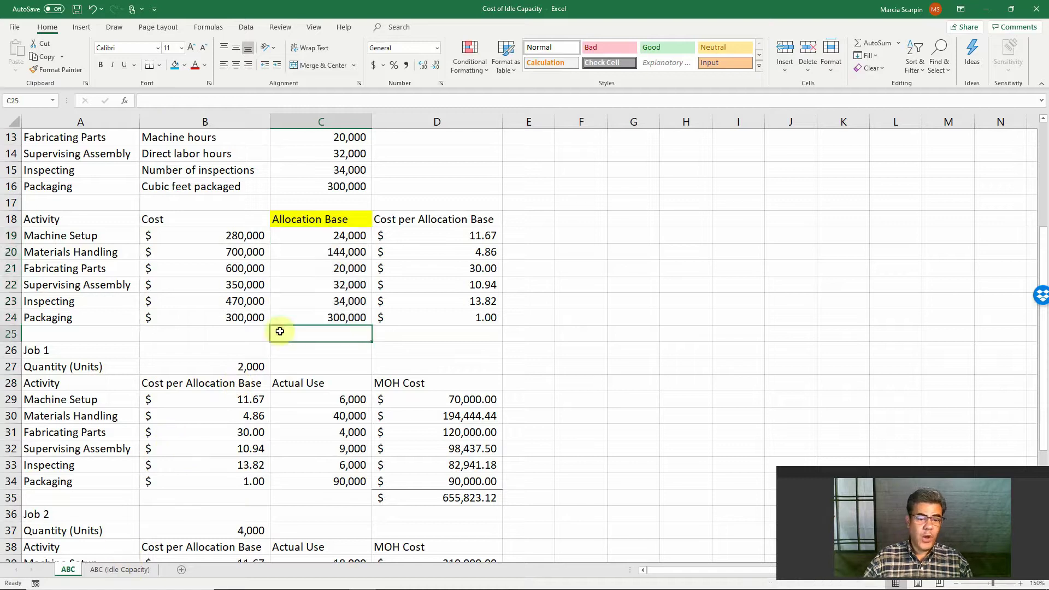
click(105, 571)
scroll(412, 252, up, 8)
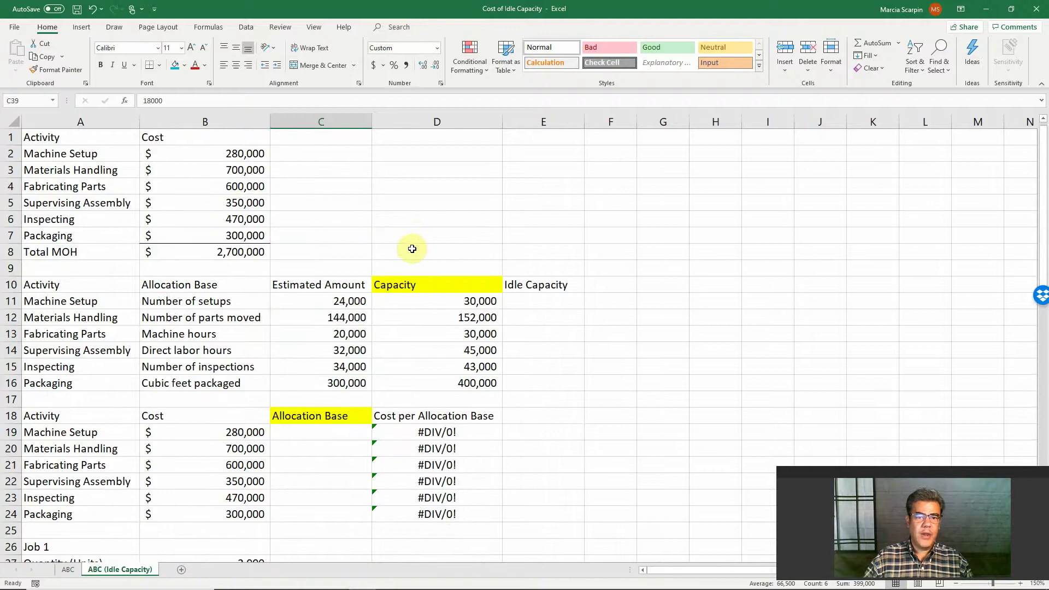
click(346, 303)
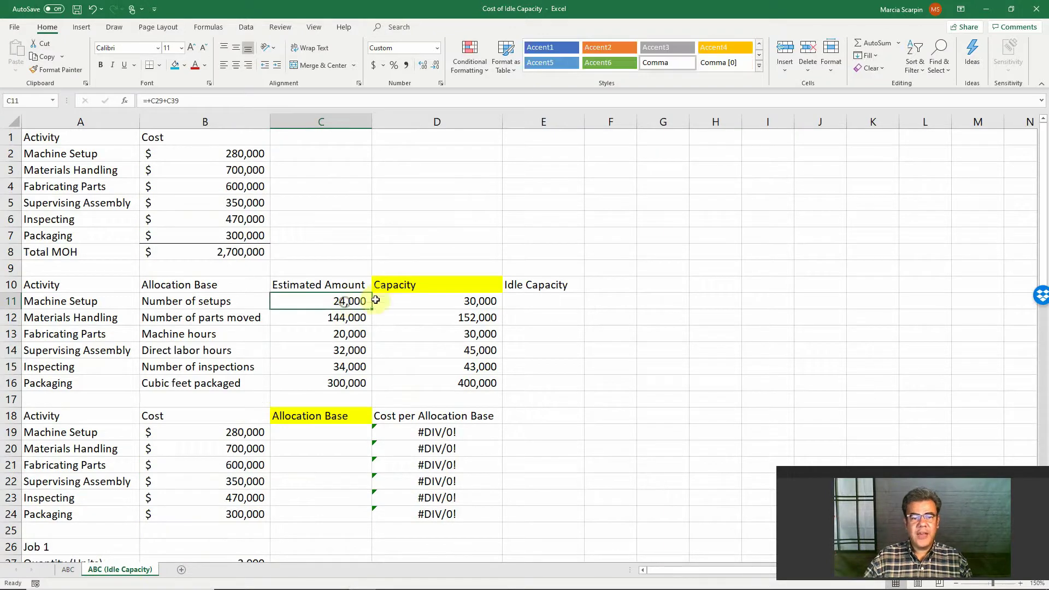
drag(417, 299, 431, 379)
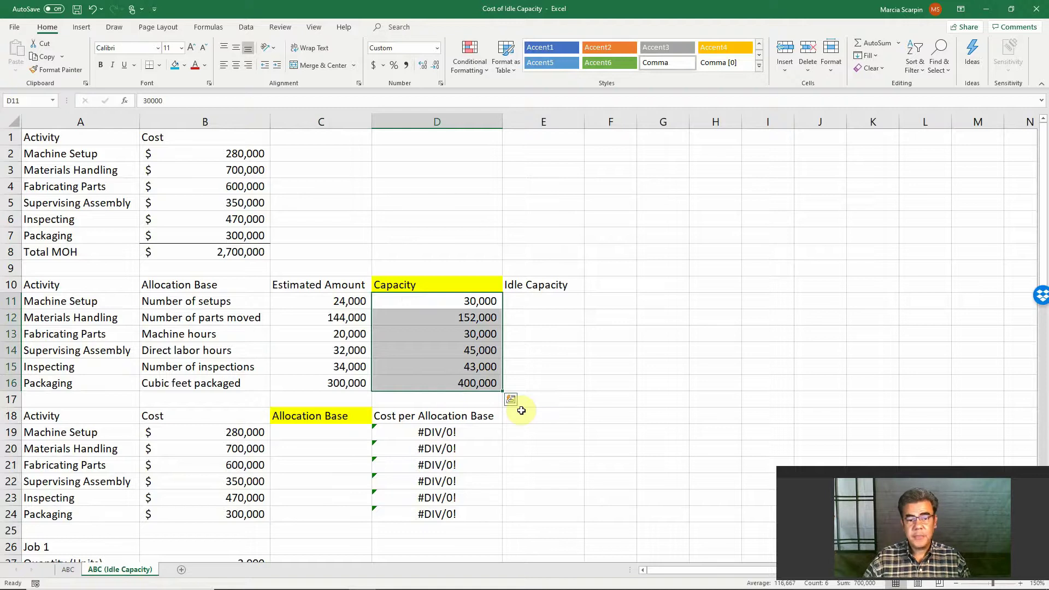
Step: Calculate Machine Setup's idle capacity in E11 on the ABC (Idle Capacity) sheet with =D11-C11
click(549, 302)
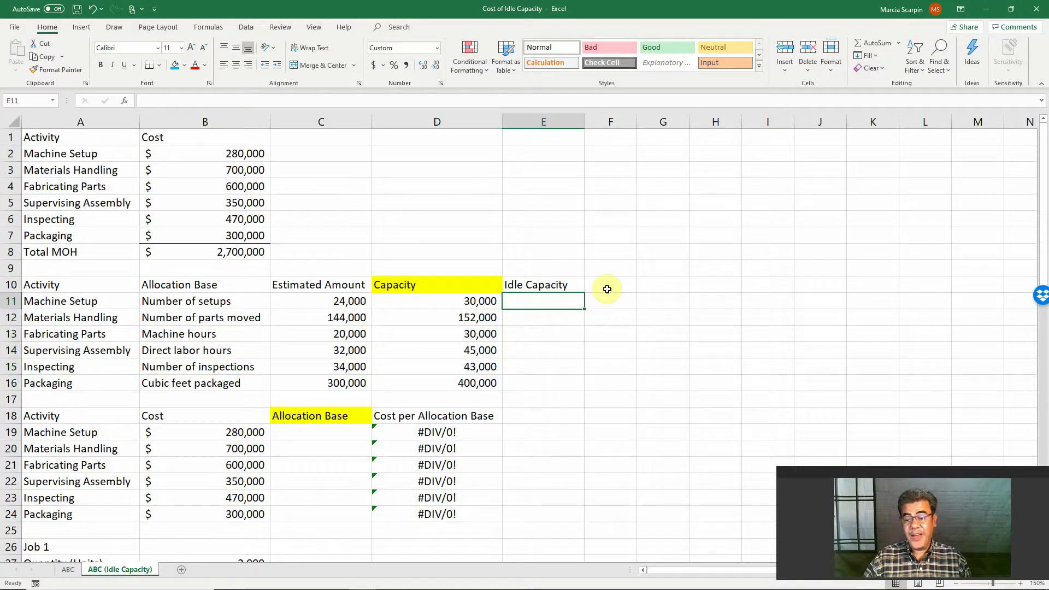
text(=)
key(Left)
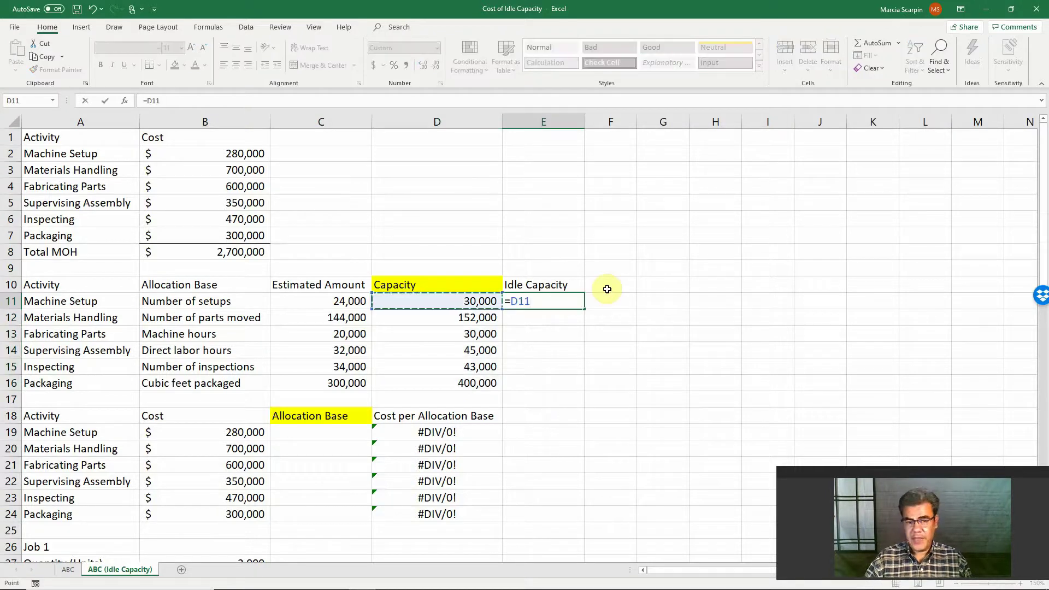
text(-)
key(Left)
key(Left)
key(Return)
Step: Copy the idle capacity formula from E11 down through E16 for the other activities
key(Up)
key(ctrl+c)
key(shift+Down)
key(shift+Down)
key(shift+Down)
key(shift+Down)
key(shift+Down)
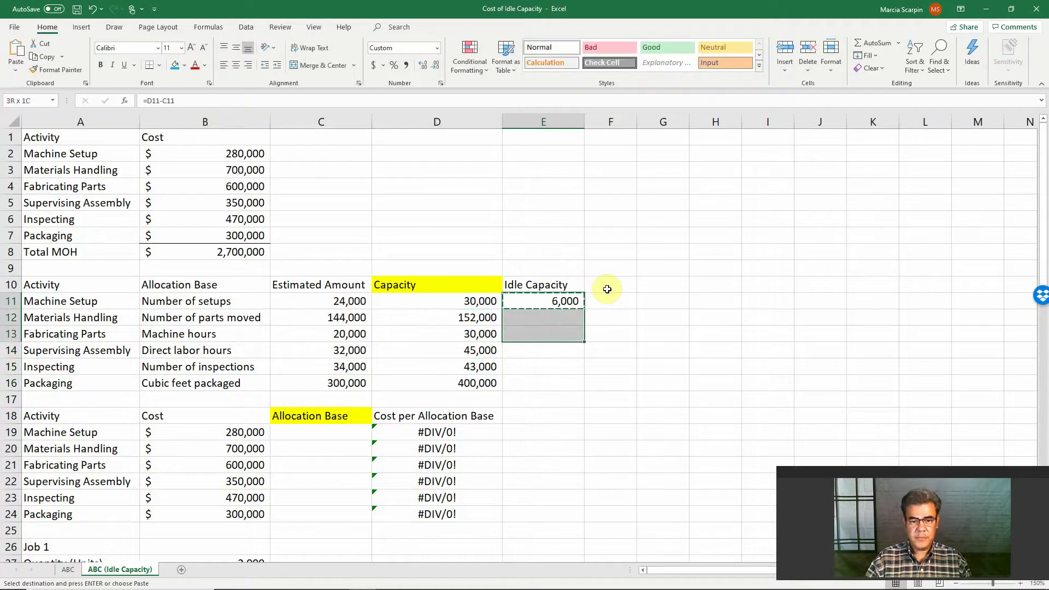
key(ctrl+v)
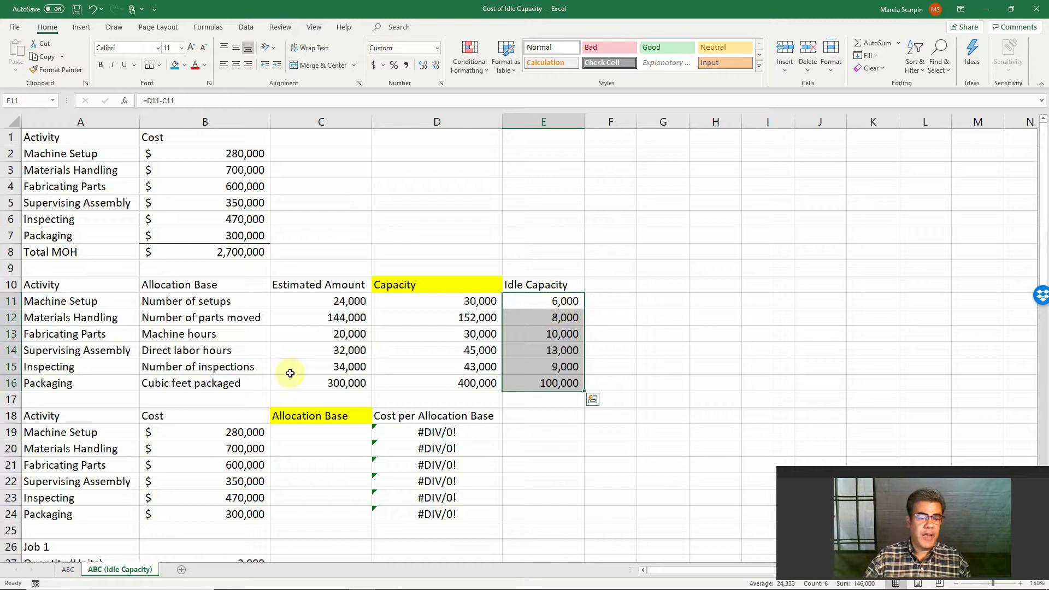
Step: Examine the Idle Capacity column in E10:E16 and the Cost, Allocation Base and Cost per Allocation Base columns below
click(541, 381)
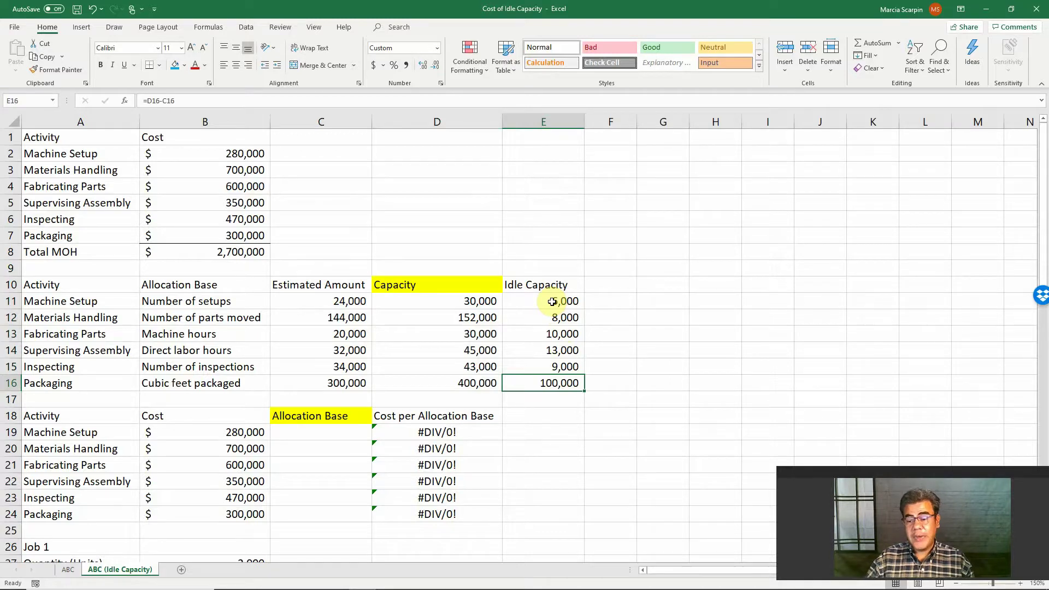
drag(545, 284, 551, 389)
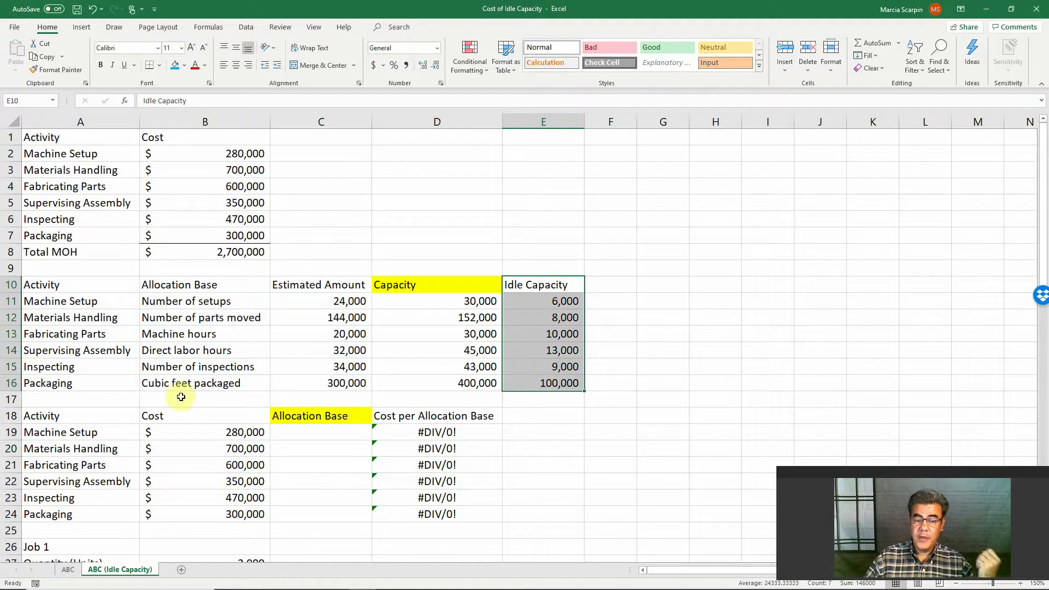
double_click(211, 432)
click(277, 444)
click(302, 431)
click(415, 414)
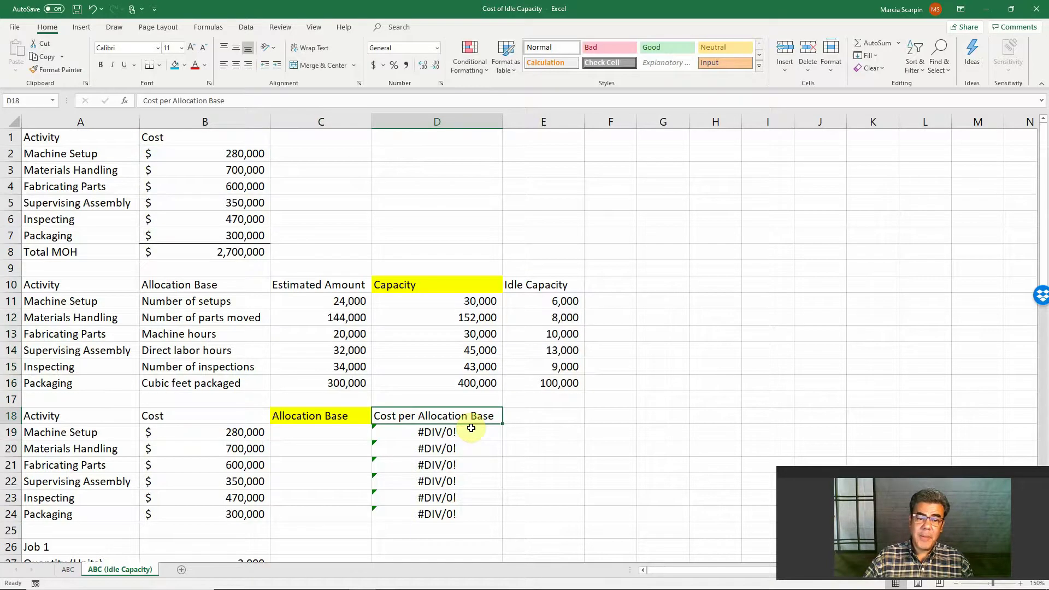
Step: Compare the ABC sheet's costs, estimated amounts and cost per allocation base with the Allocation Base and Estimated Amount columns on ABC (Idle Capacity)
click(64, 572)
scroll(349, 306, up, 4)
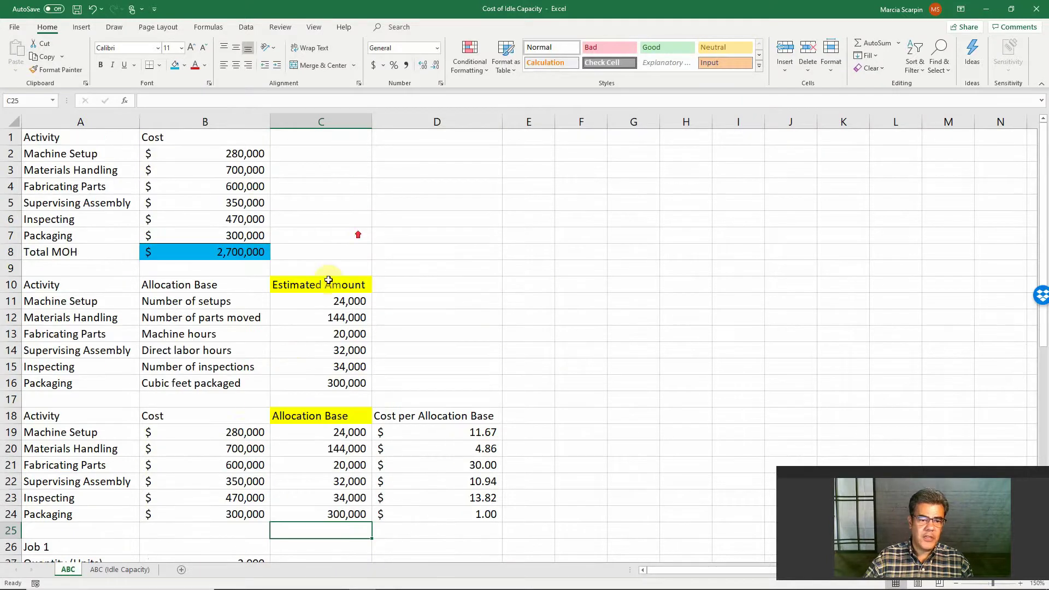
click(415, 419)
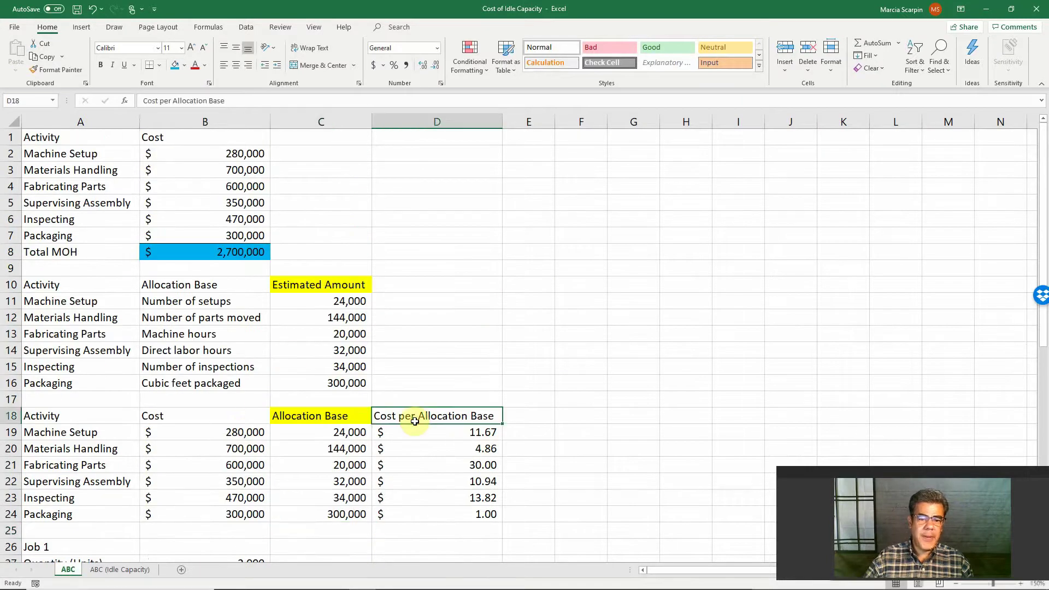
click(227, 434)
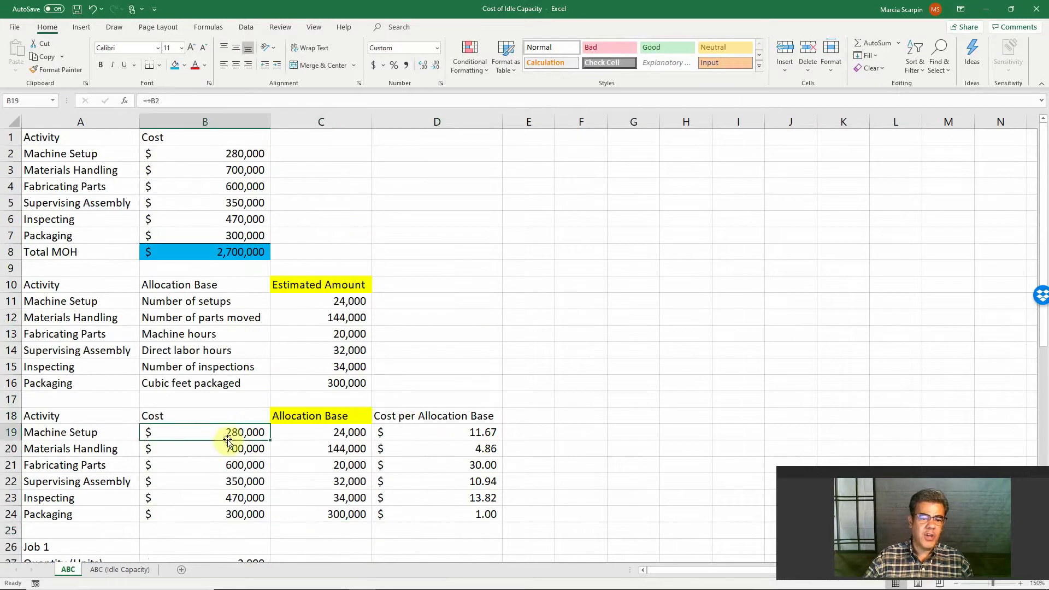
click(314, 284)
click(329, 303)
click(327, 334)
click(330, 367)
click(334, 384)
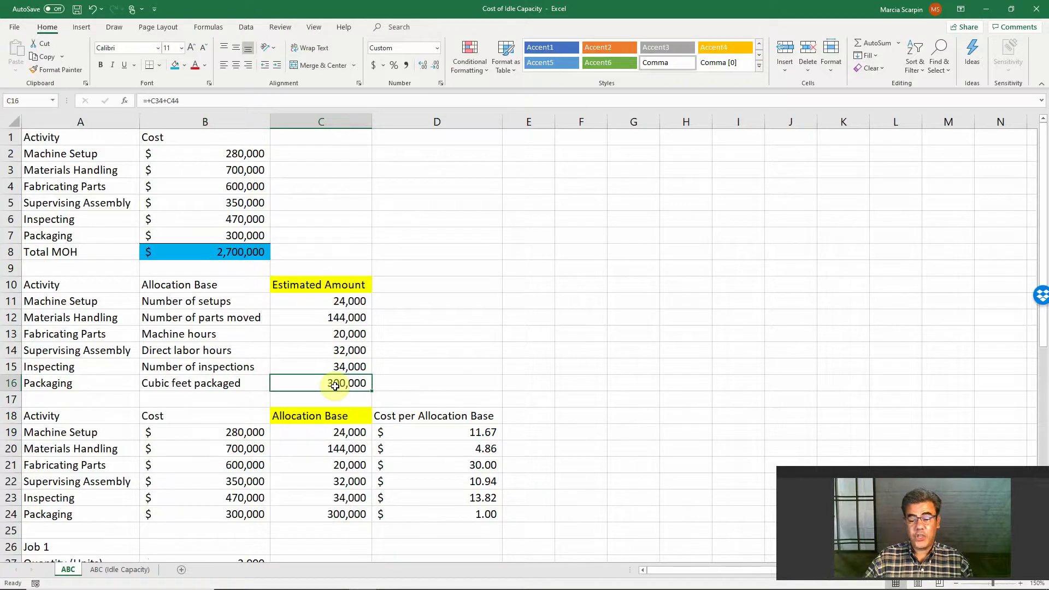
click(117, 570)
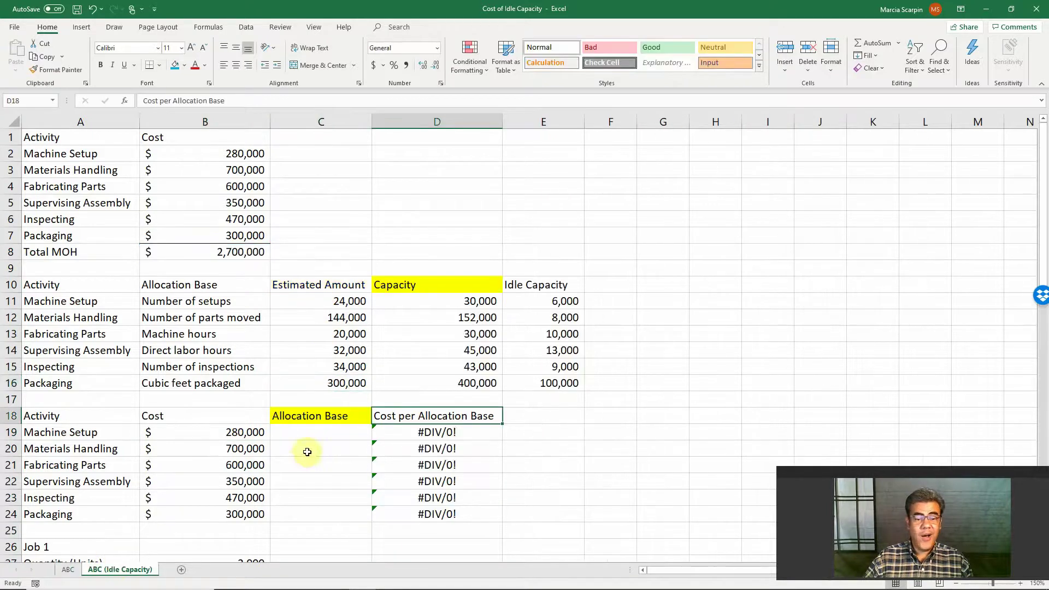
click(316, 416)
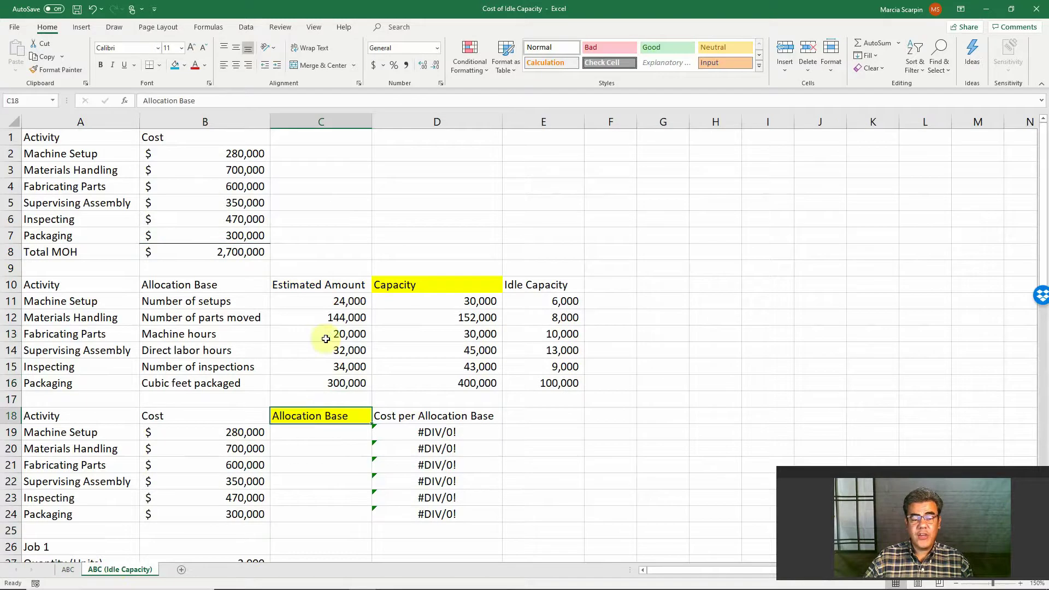
click(326, 285)
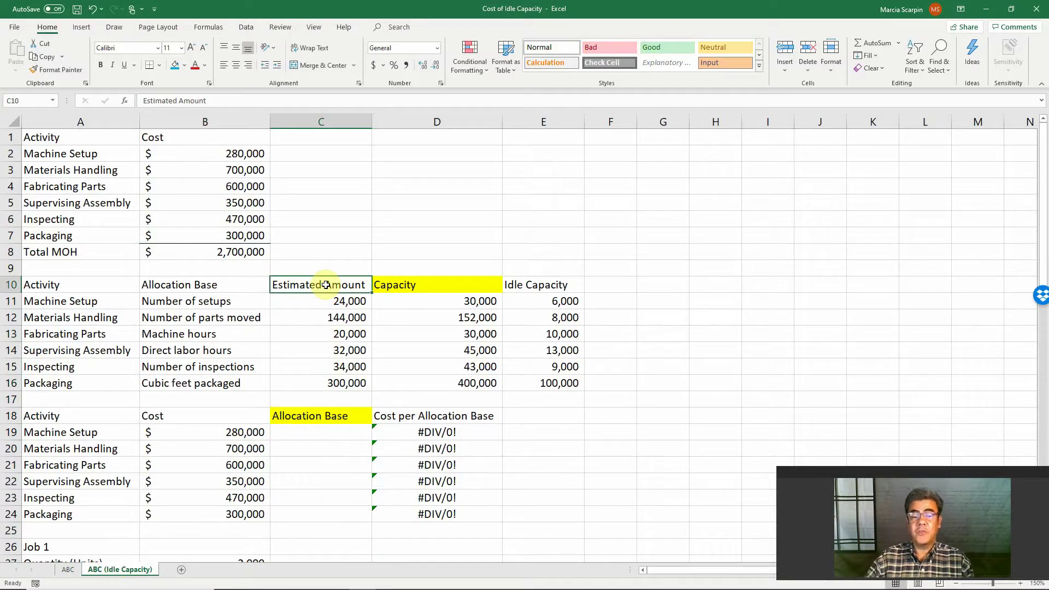
Step: Link Machine Setup's Allocation Base in C19 to its Capacity value with =+D11
click(431, 284)
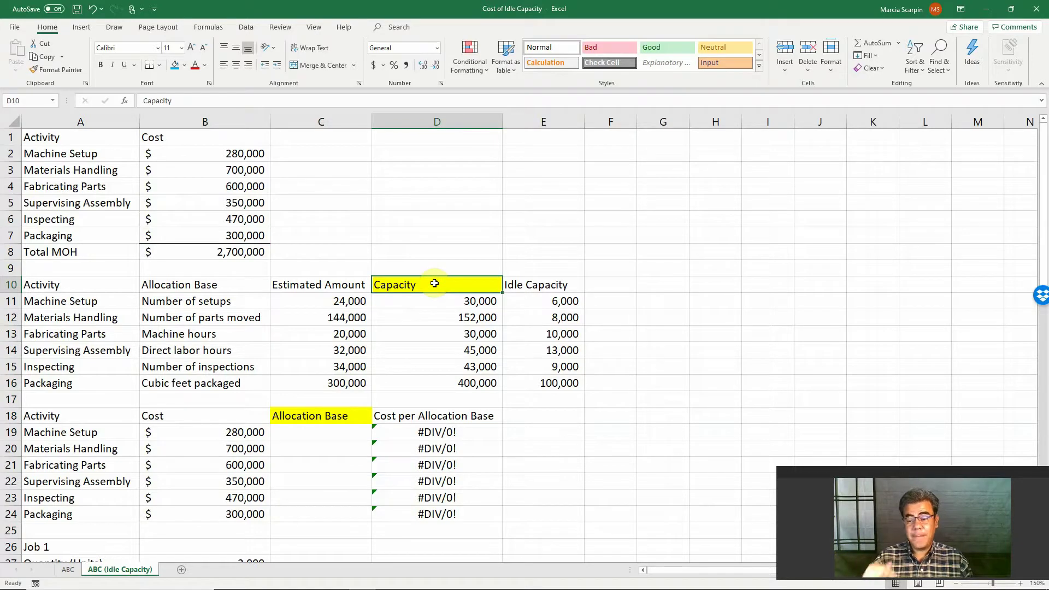
click(311, 440)
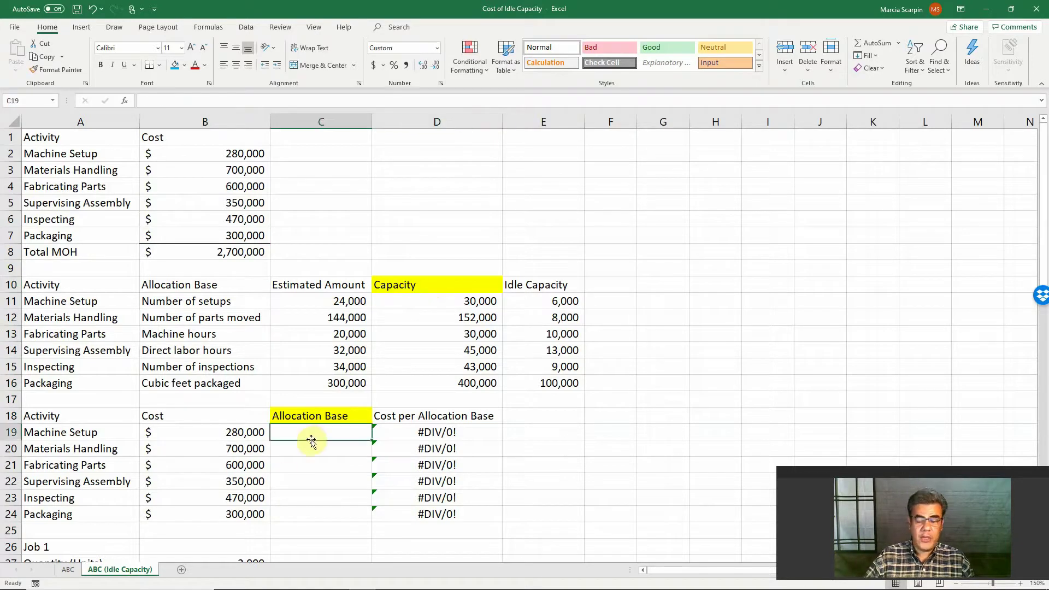
text(+)
click(468, 299)
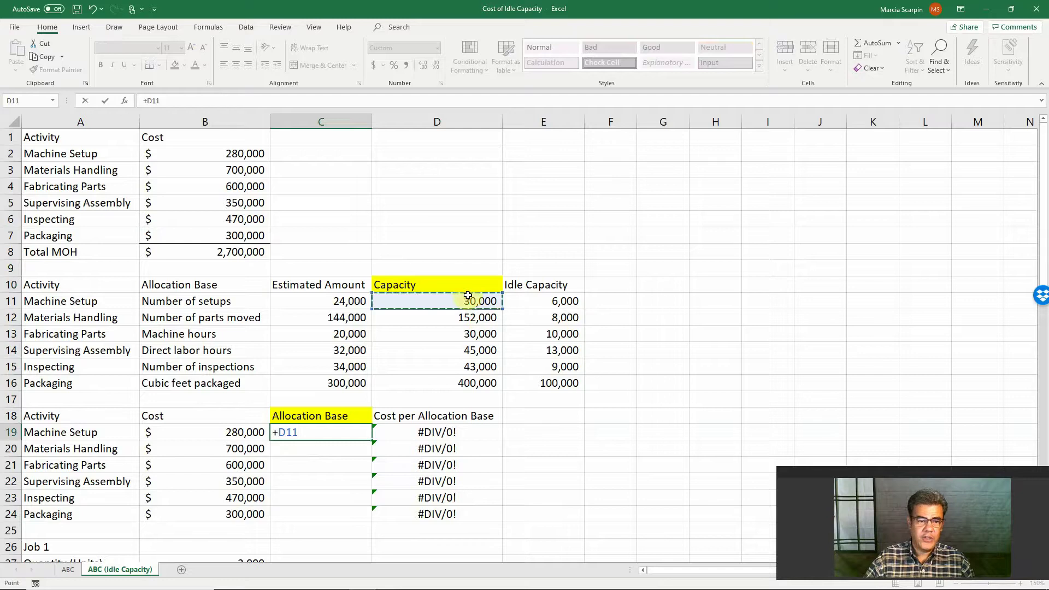
key(Return)
key(Up)
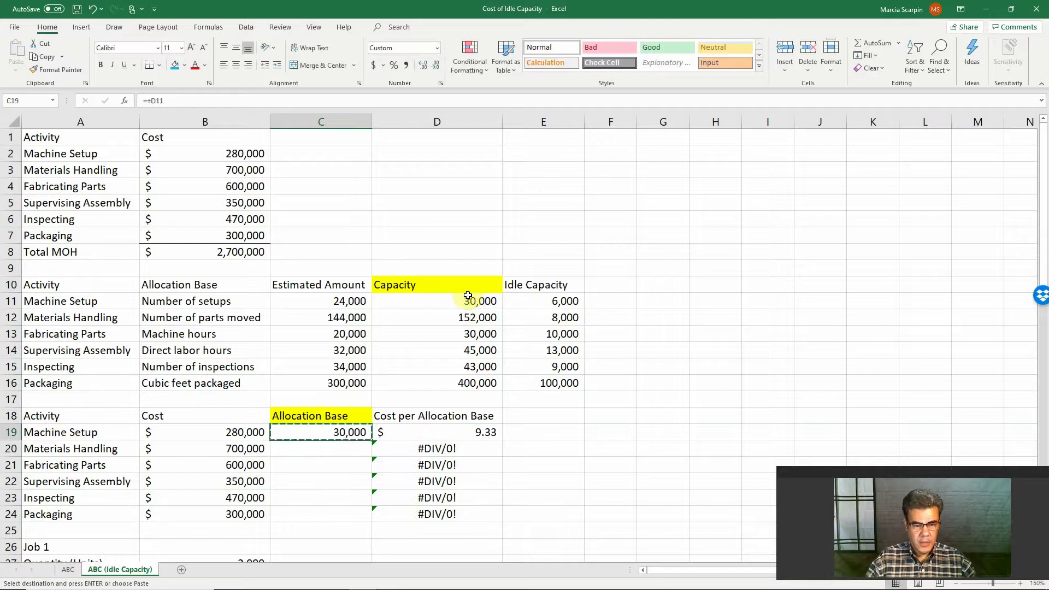
Step: Fill the capacity link from C19 down through C24 for the remaining activities
key(shift+Down)
key(shift+Down)
key(shift+Down)
key(shift+Down)
key(shift+Down)
key(ctrl+d)
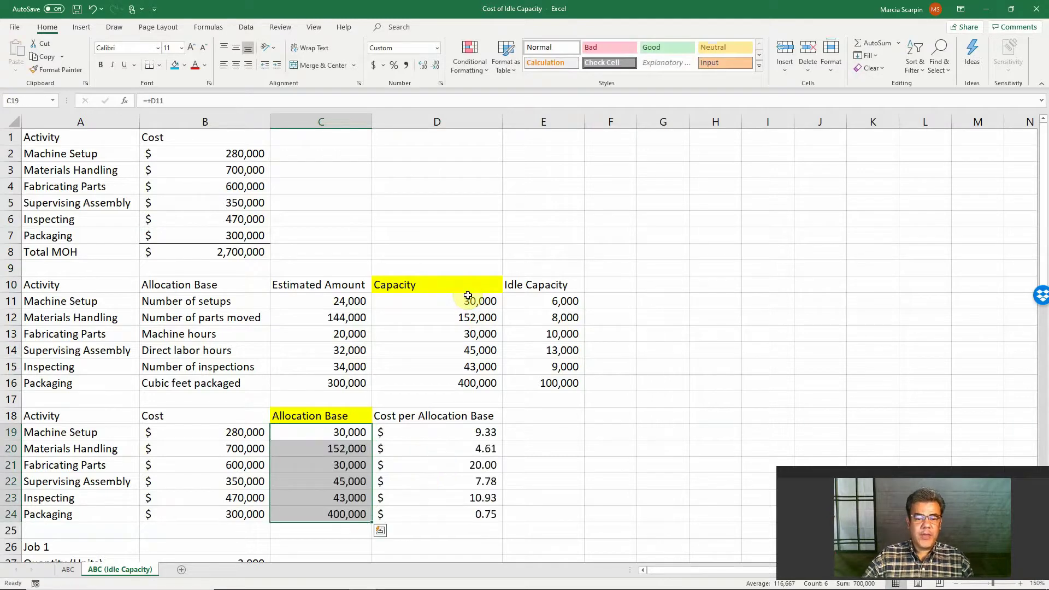
Step: Compare the Cost per Allocation Base values in D19:D24 between the ABC and ABC (Idle Capacity) sheets
click(443, 430)
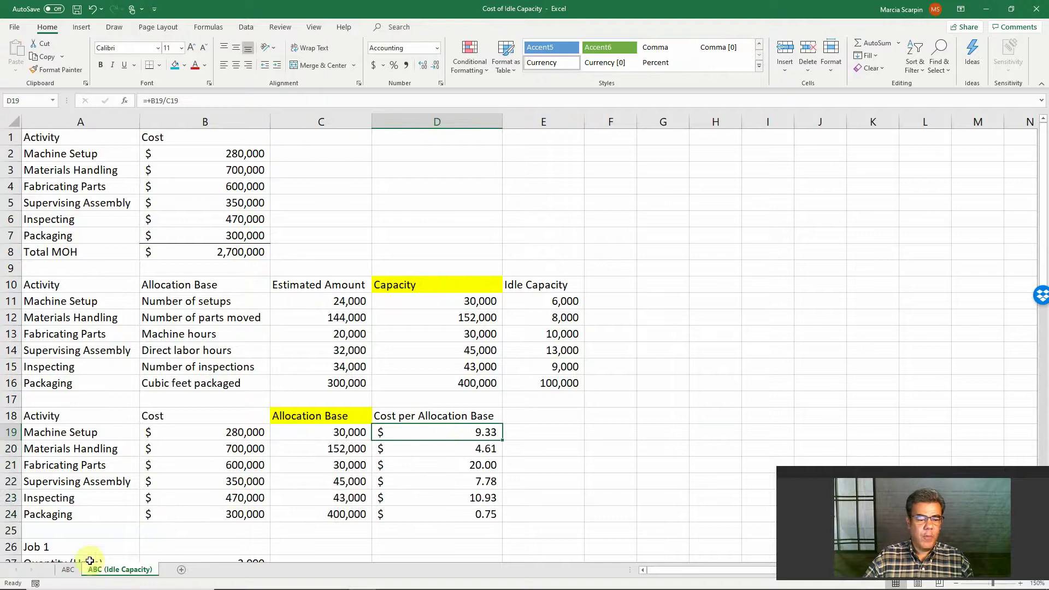
click(66, 574)
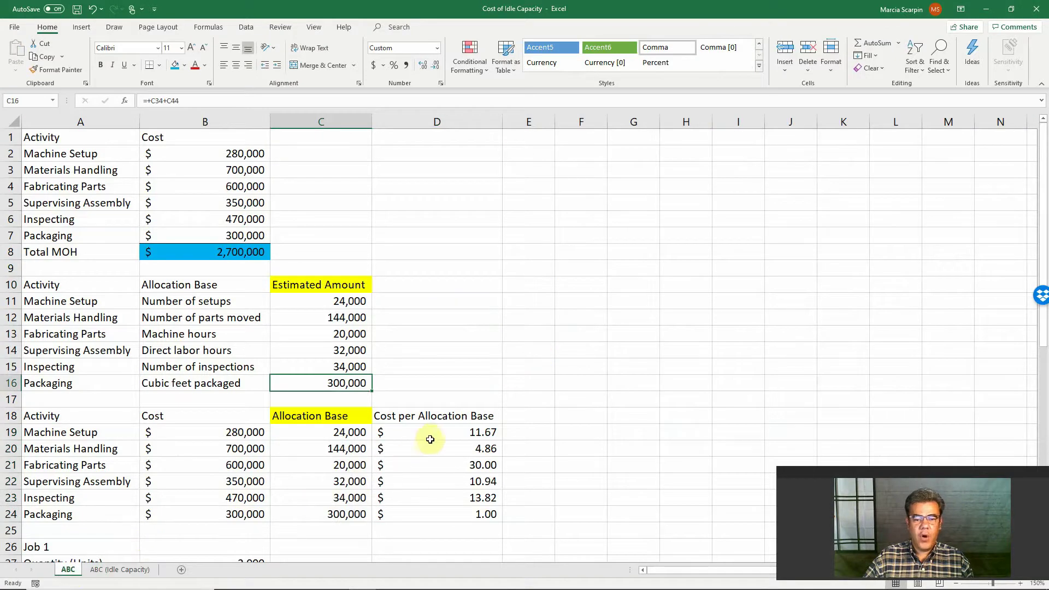
drag(429, 436, 440, 512)
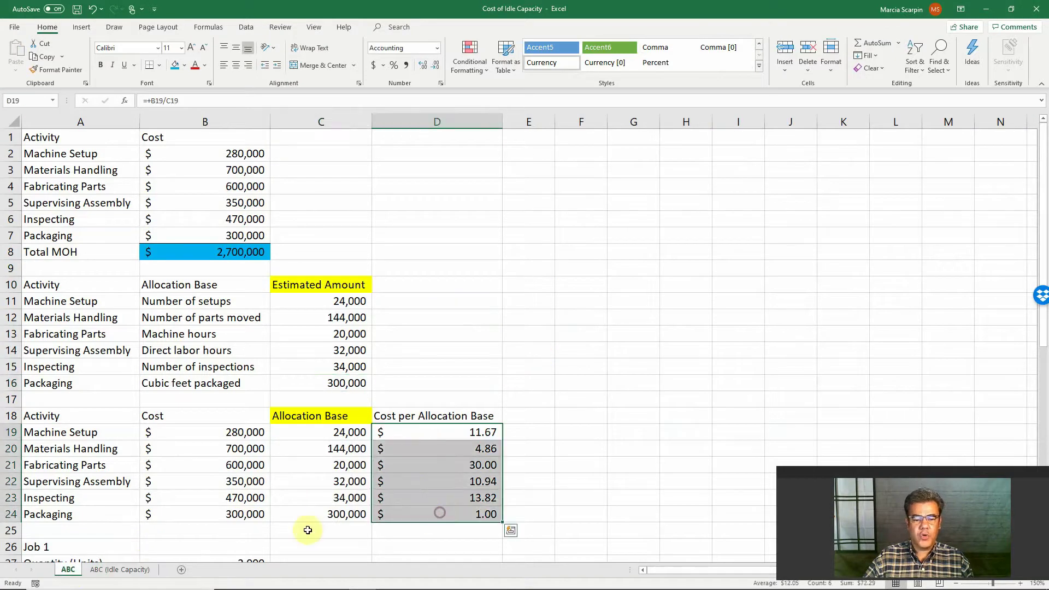
click(124, 571)
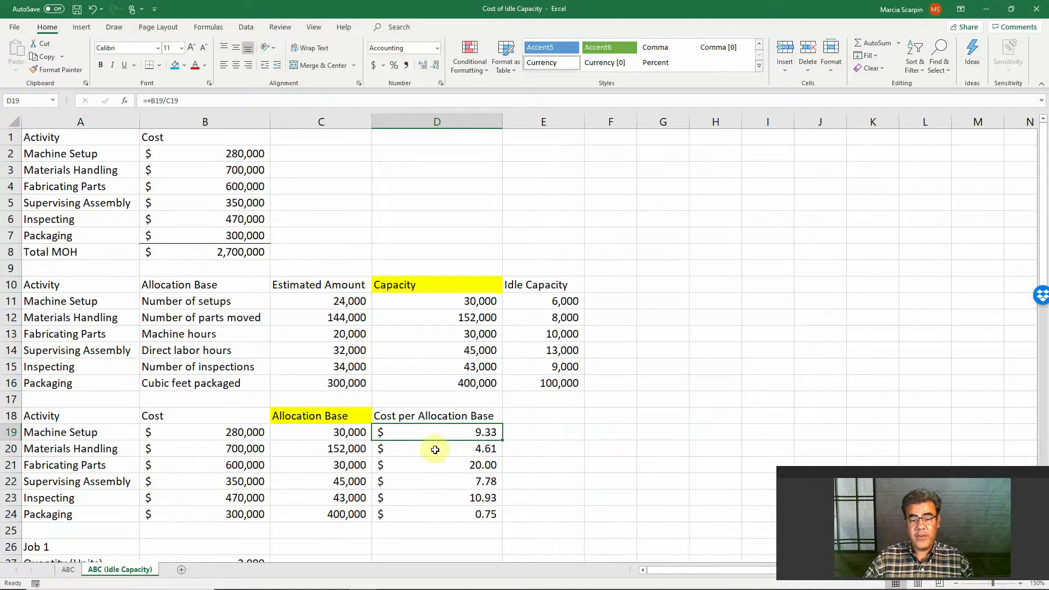
click(68, 570)
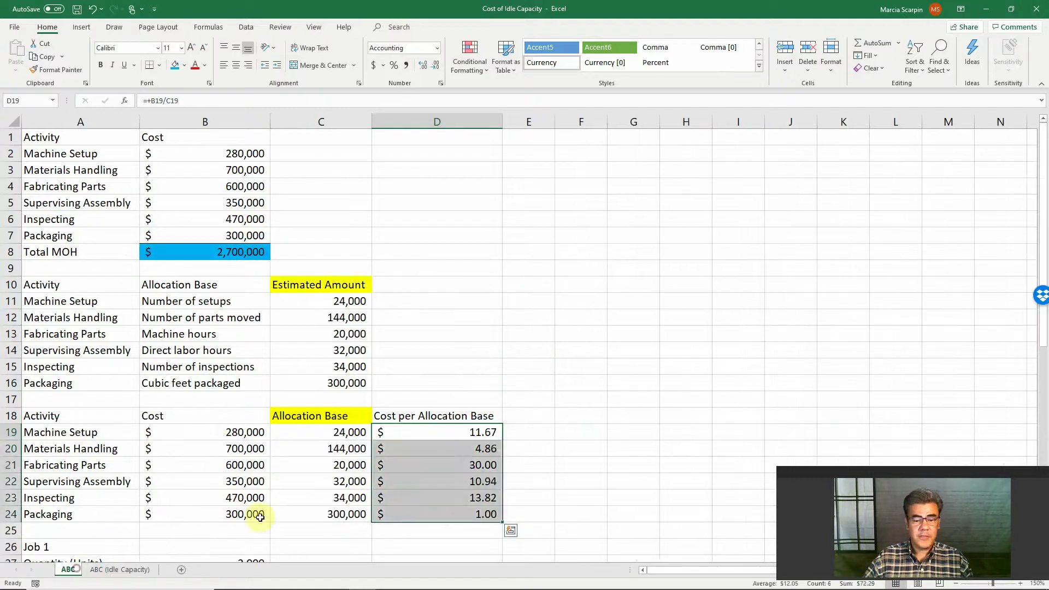
click(137, 569)
click(476, 453)
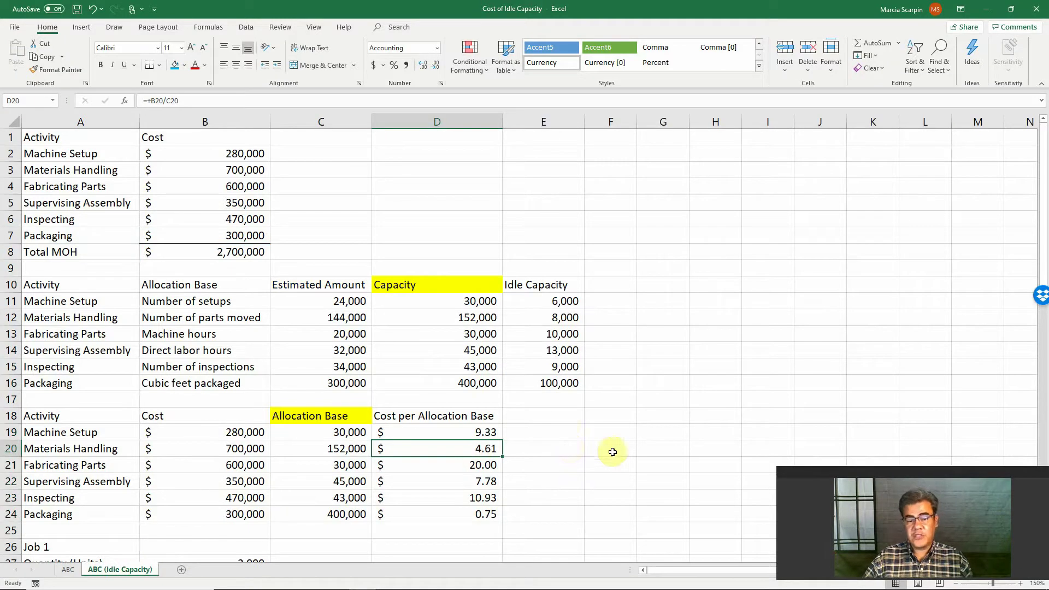
Step: Add the heading "Cost (ABC)" in E18 beside Cost per Allocation Base on ABC (Idle Capacity)
click(566, 417)
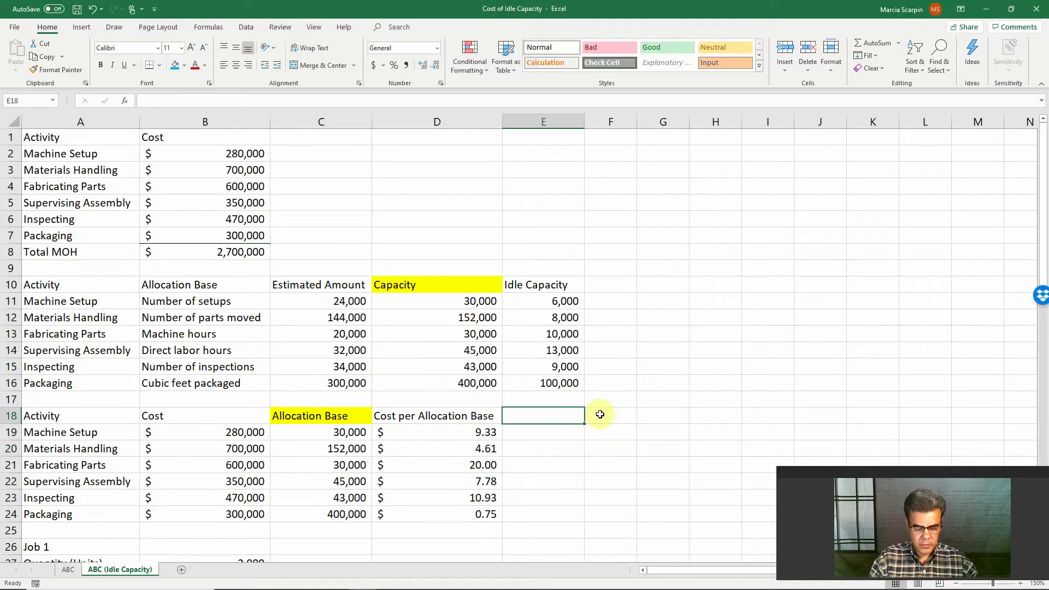
text(Cost per)
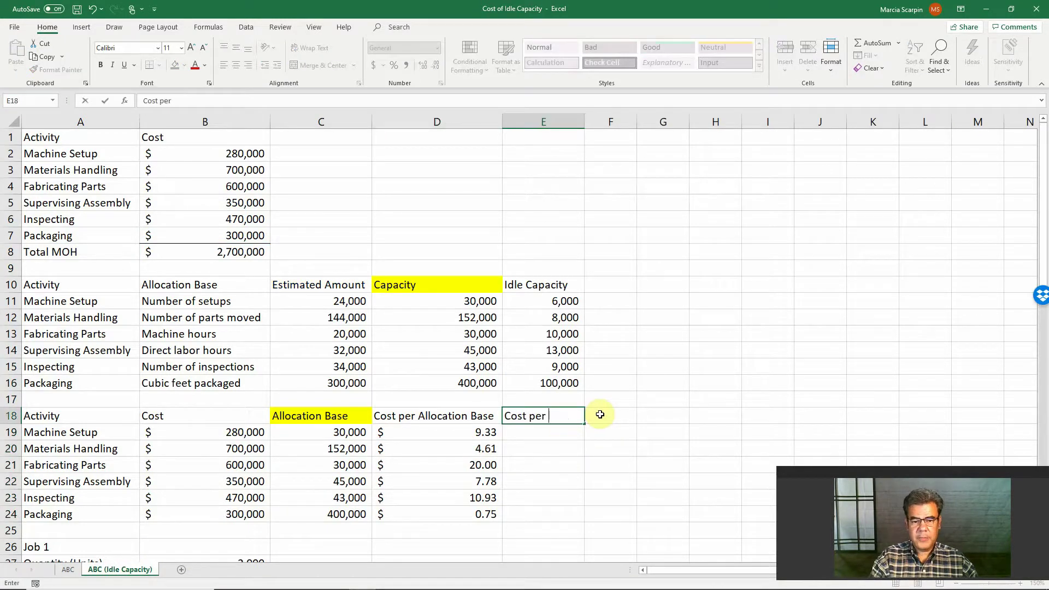
key(BackSpace)
key(BackSpace)
key(BackSpace)
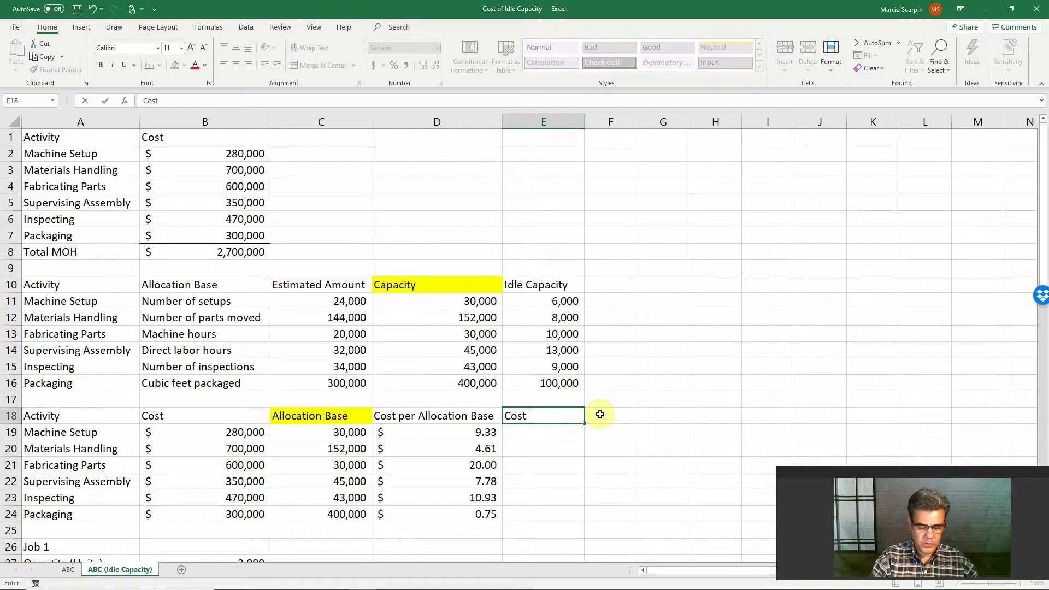
text((ABC))
key(ctrl+Return)
Step: Shade the Cost (ABC) column, cells E18:E24, with a light orange fill
key(shift+Down)
key(shift+Down)
key(shift+Down)
key(shift+Down)
key(shift+Down)
key(shift+Down)
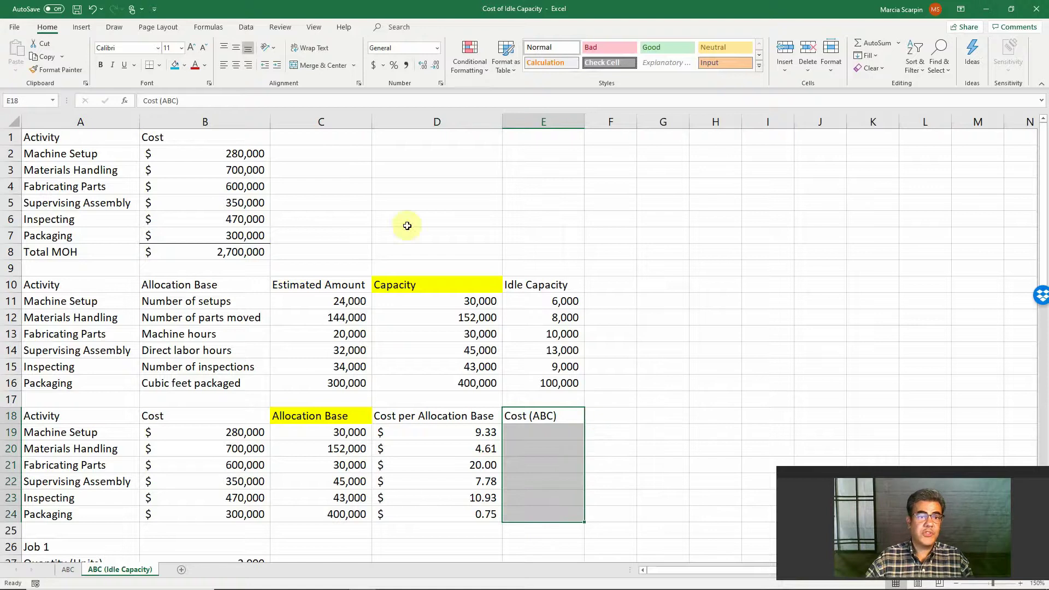
click(185, 65)
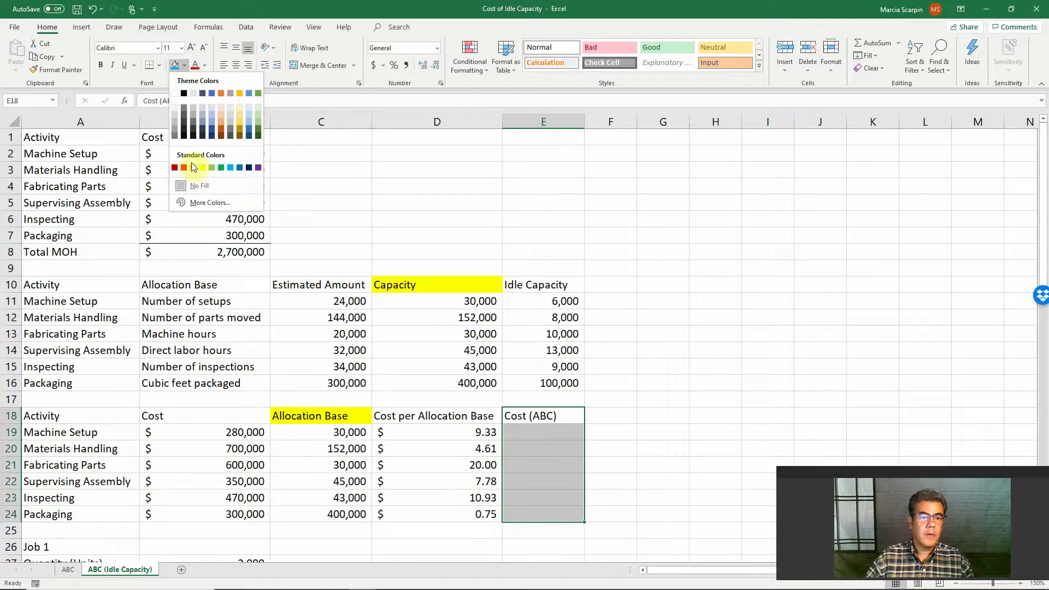
click(220, 117)
Step: Link E19 to Machine Setup's cost per allocation base in D19 of the ABC sheet
click(541, 433)
text(+)
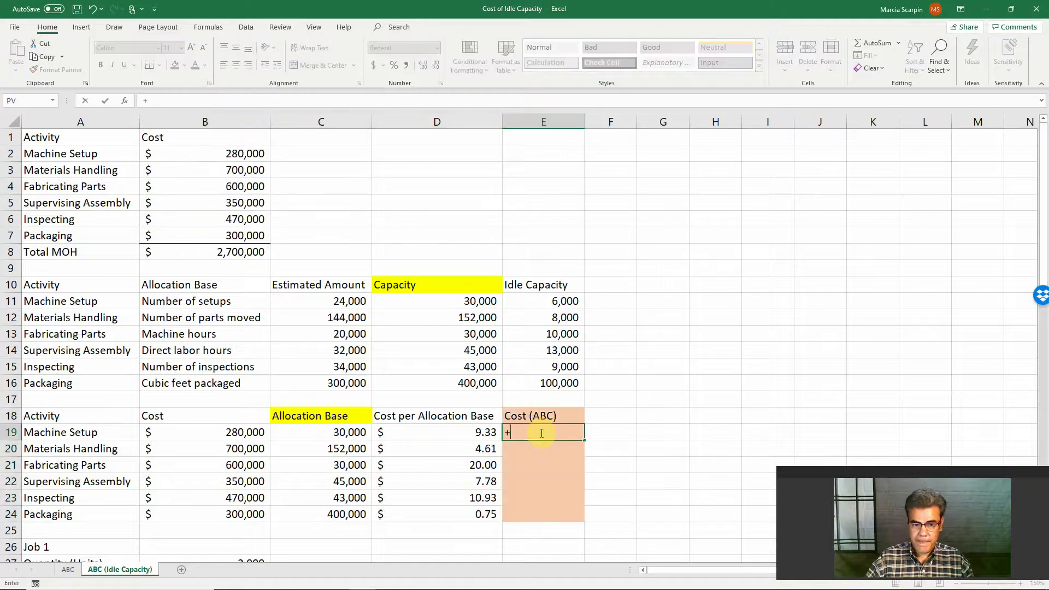
click(68, 569)
click(471, 435)
key(Return)
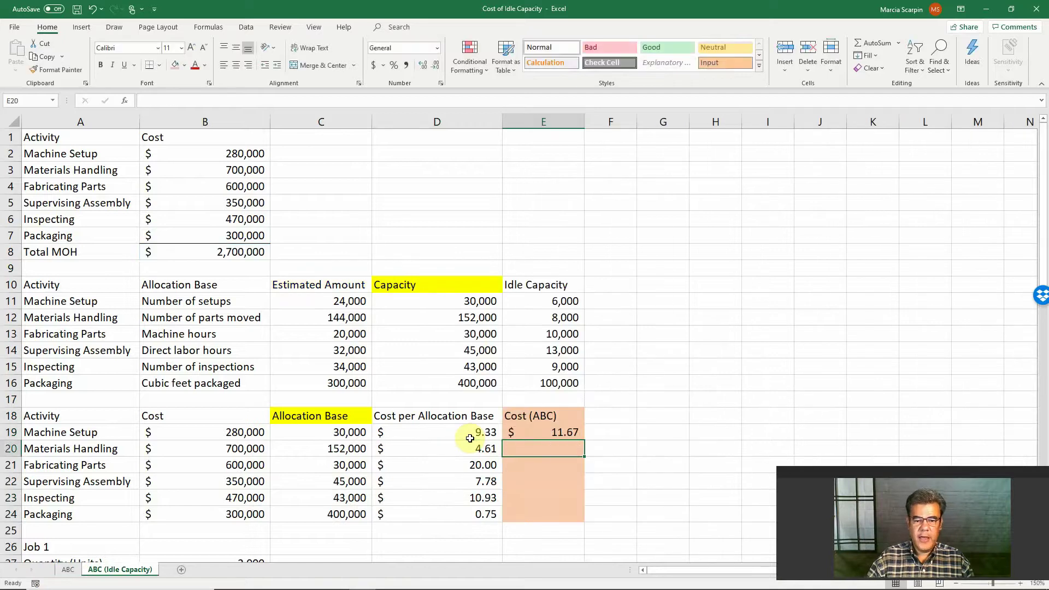
Step: Copy the ABC sheet link from E19 down through E24 for the other activities
key(shift+Down)
key(shift+Down)
key(shift+Down)
key(shift+Down)
key(shift+Down)
key(ctrl+d)
Step: Add the heading "Difference" in F18 beside the Cost (ABC) column
key(Up)
key(Right)
text(Diffe)
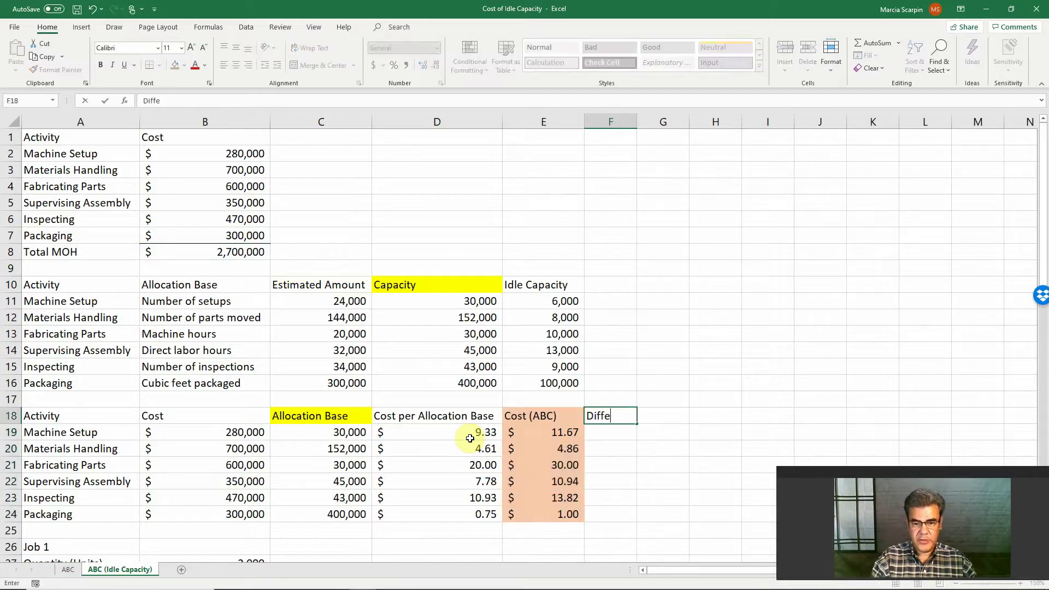
text(rence)
key(Return)
Step: Calculate Machine Setup's cost difference in F19 with =D19-E19
text(=)
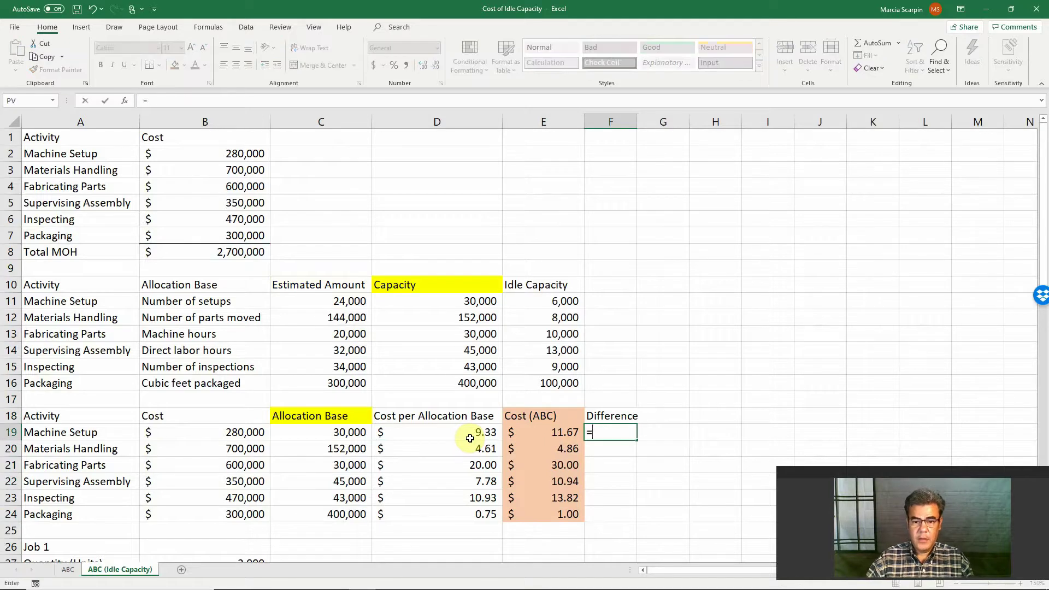
click(470, 439)
text(-)
key(Left)
key(Return)
Step: Copy the difference formula from F19 down through F24
key(Up)
key(ctrl+c)
key(shift+Down)
key(shift+Down)
key(shift+Down)
key(shift+Down)
key(shift+Down)
key(Return)
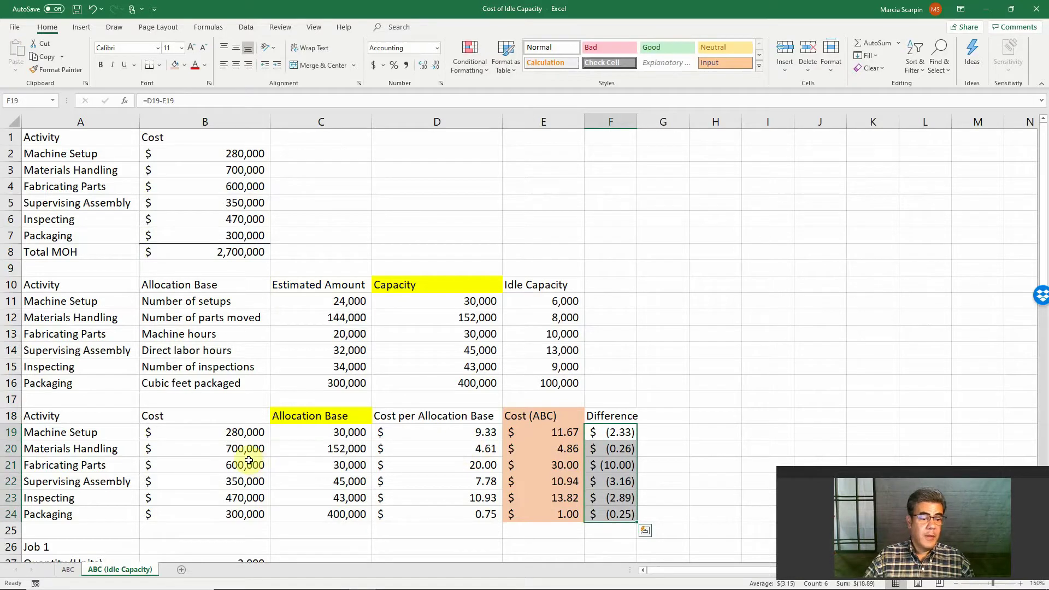
key(Escape)
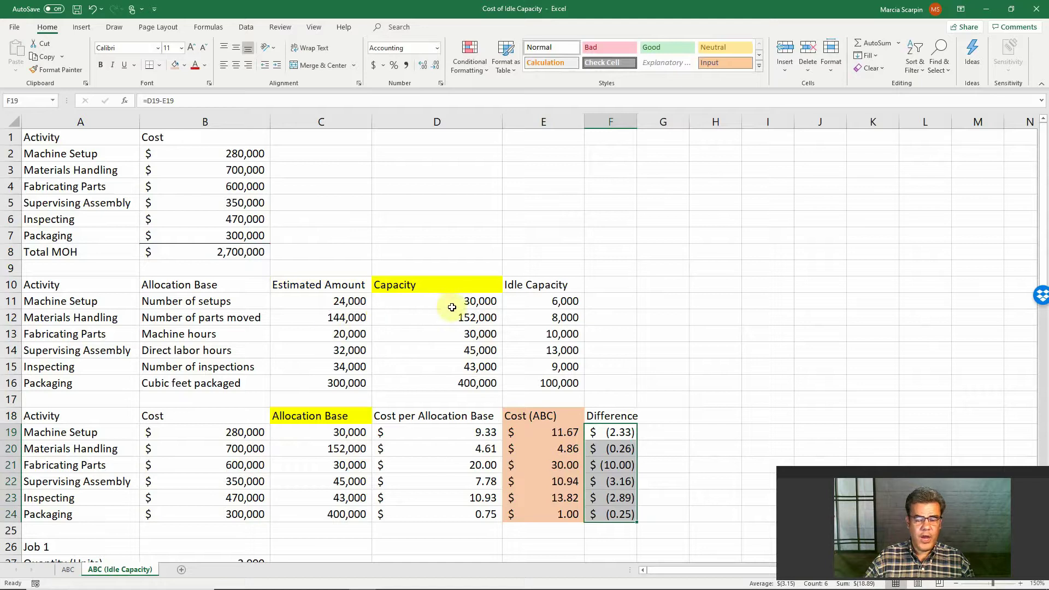
Step: Review Fabricating Parts' difference in F21 and the Job 1, Job 2 and Idle Capacity tables below
click(614, 465)
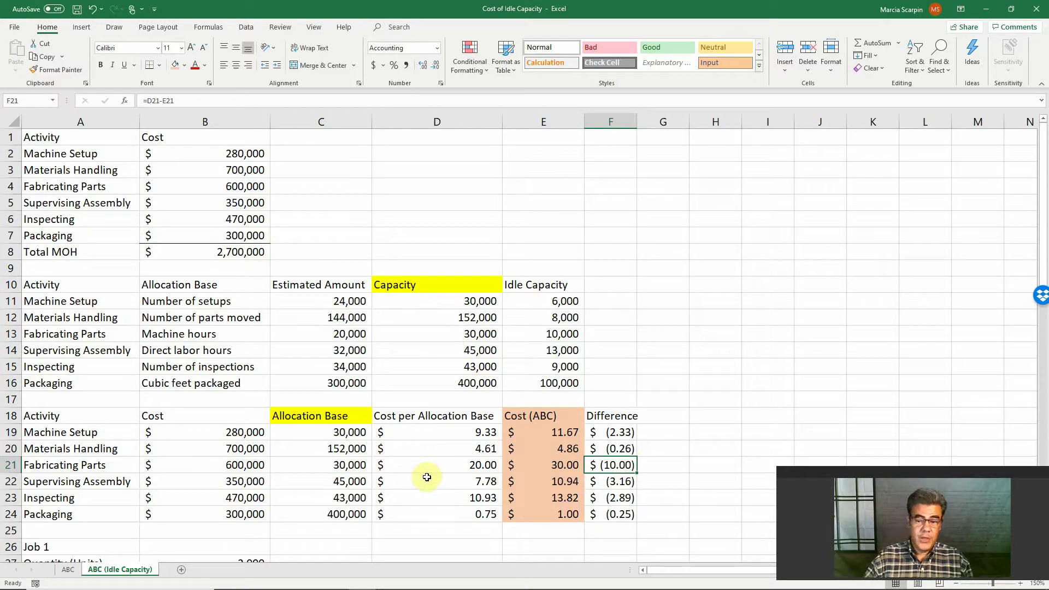
scroll(426, 474, down, 3)
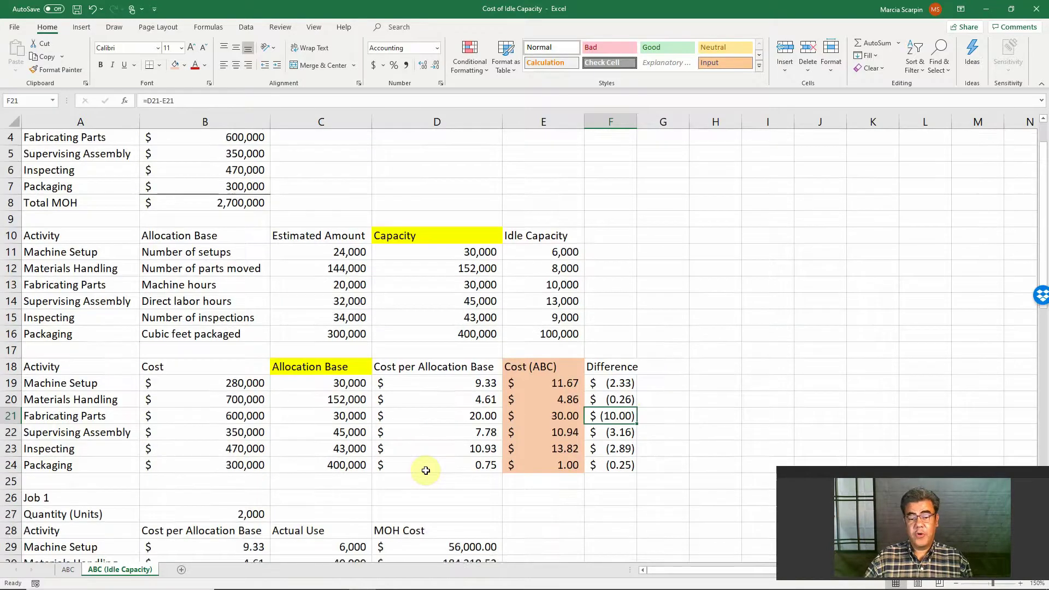
scroll(425, 471, down, 1)
scroll(421, 402, up, 3)
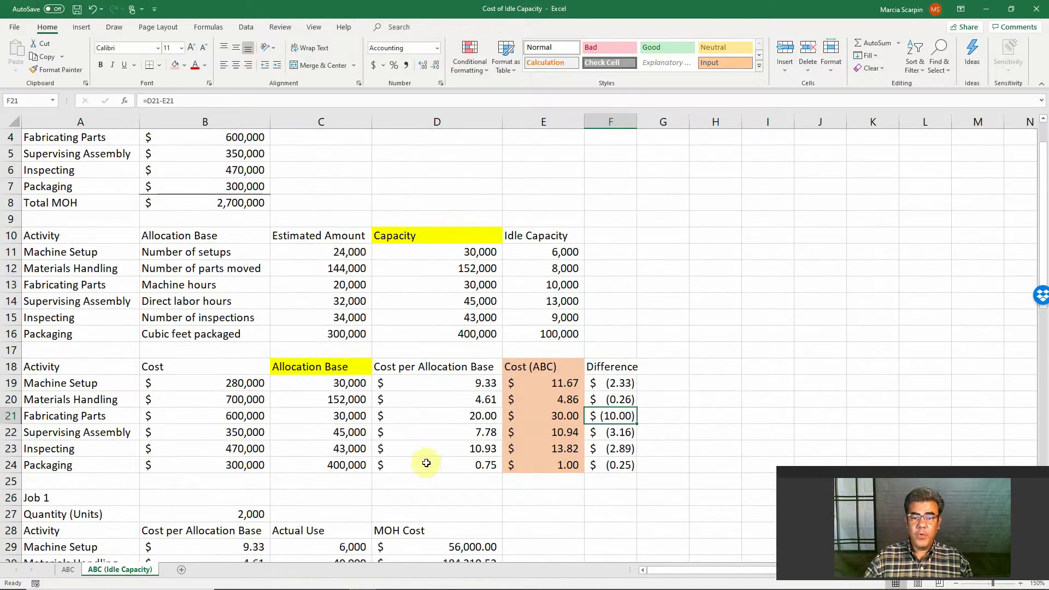
scroll(172, 541, down, 2)
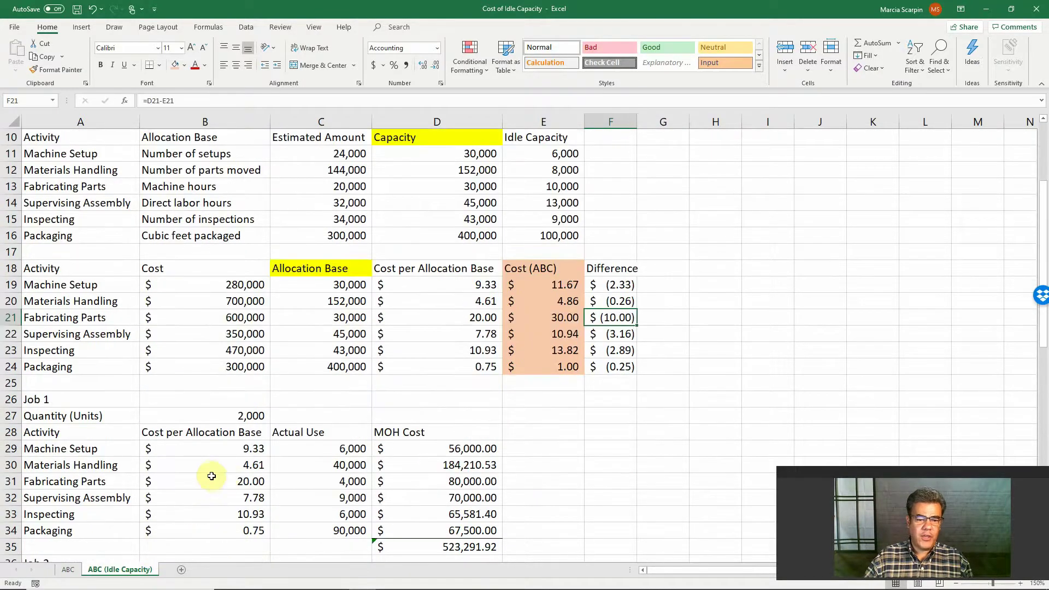
scroll(422, 460, down, 5)
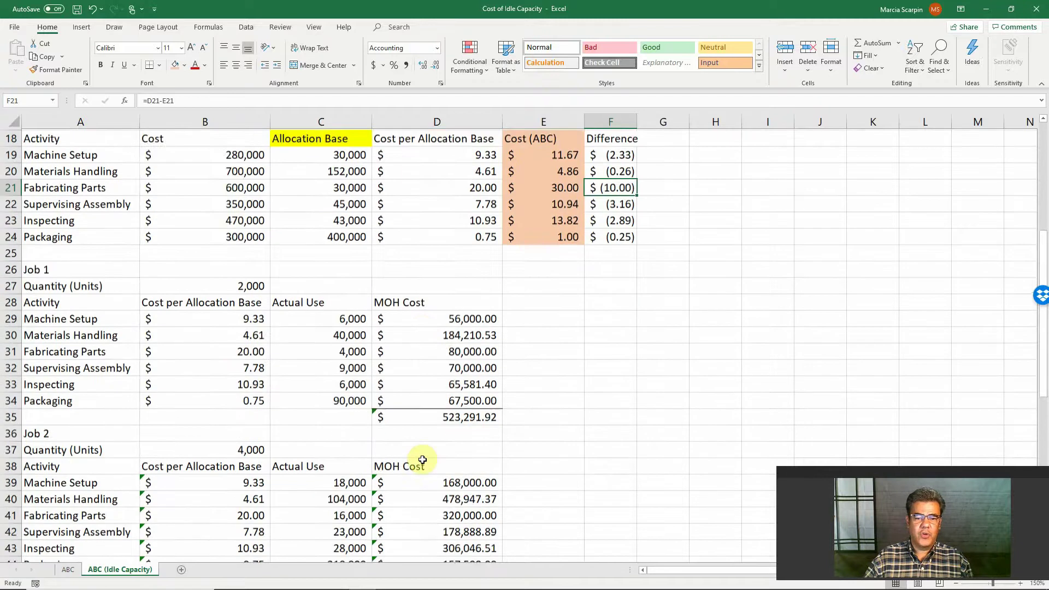
scroll(422, 460, down, 5)
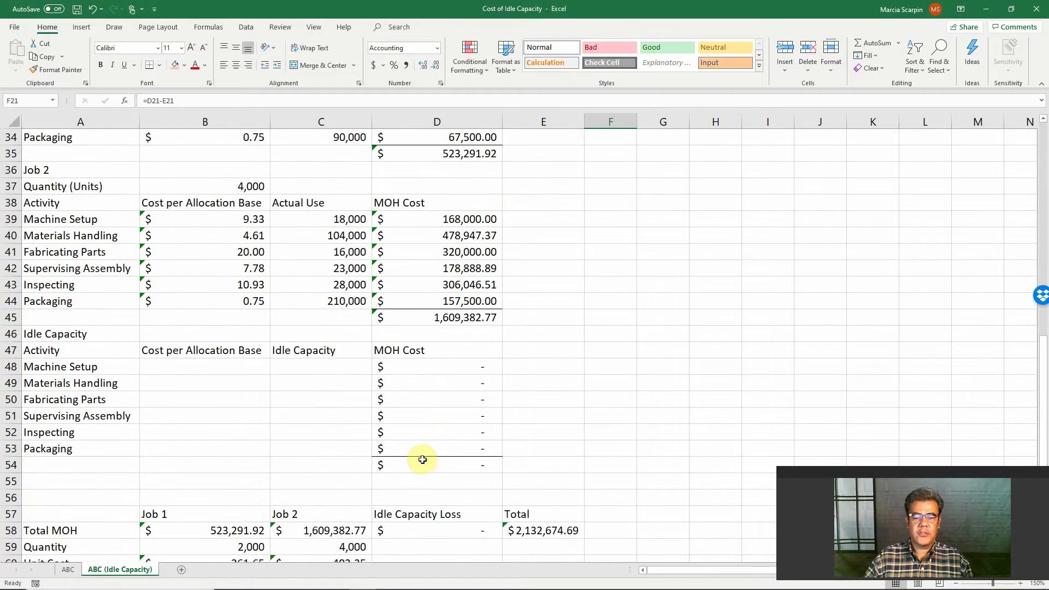
scroll(303, 448, down, 1)
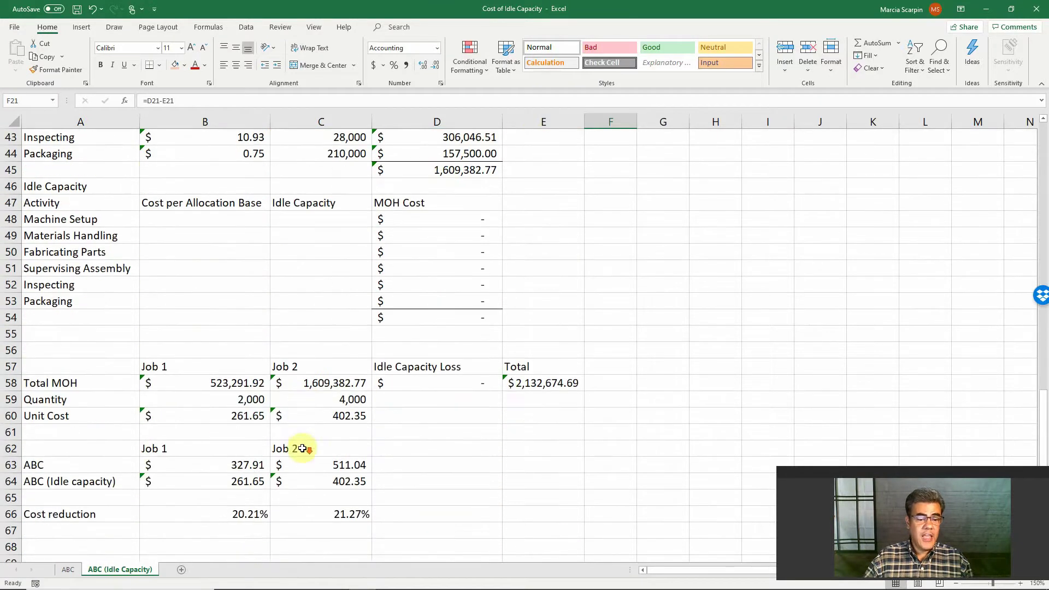
Step: Examine the Quantity, Unit Cost and Cost reduction figures for Job 1 and Job 2 in rows 59 to 66
click(206, 511)
click(228, 400)
click(233, 416)
click(328, 414)
click(314, 401)
click(249, 402)
click(242, 508)
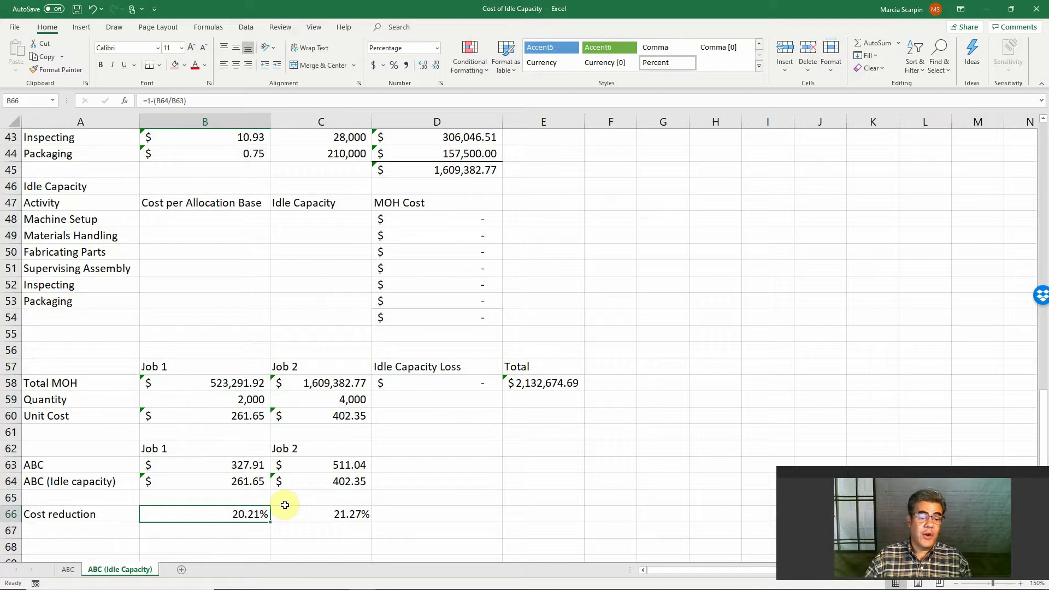
click(336, 509)
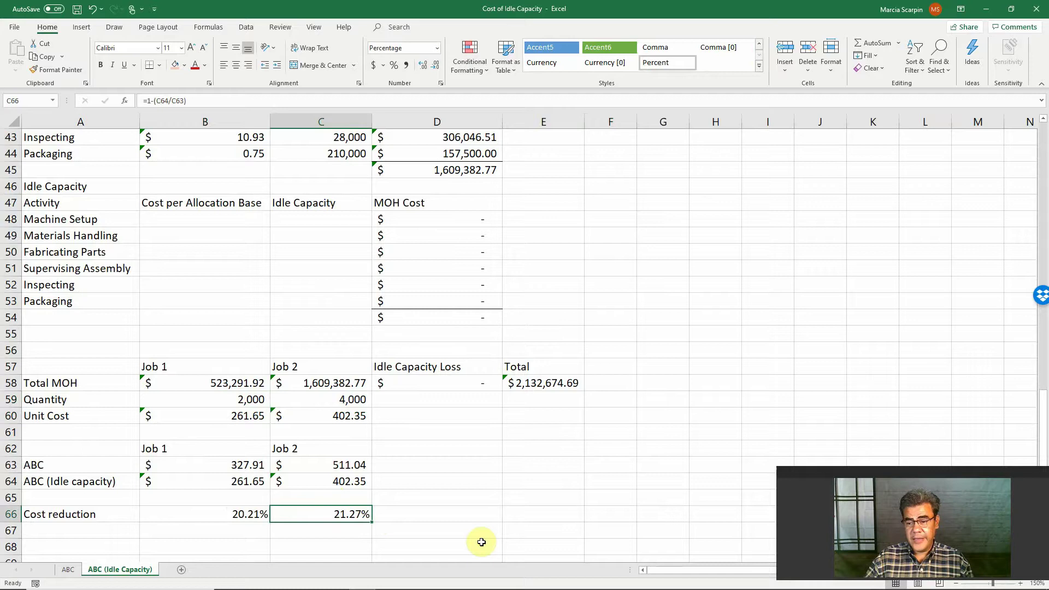
drag(235, 512, 327, 516)
drag(330, 522, 331, 511)
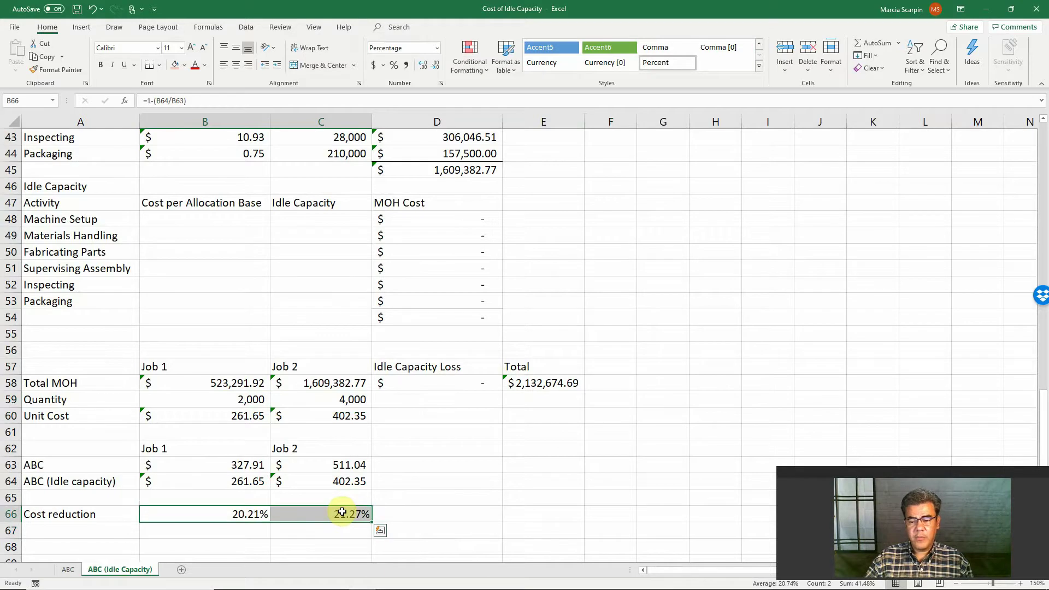
Step: Highlight the Total MOH total in E58 with a light blue fill
scroll(444, 506, up, 8)
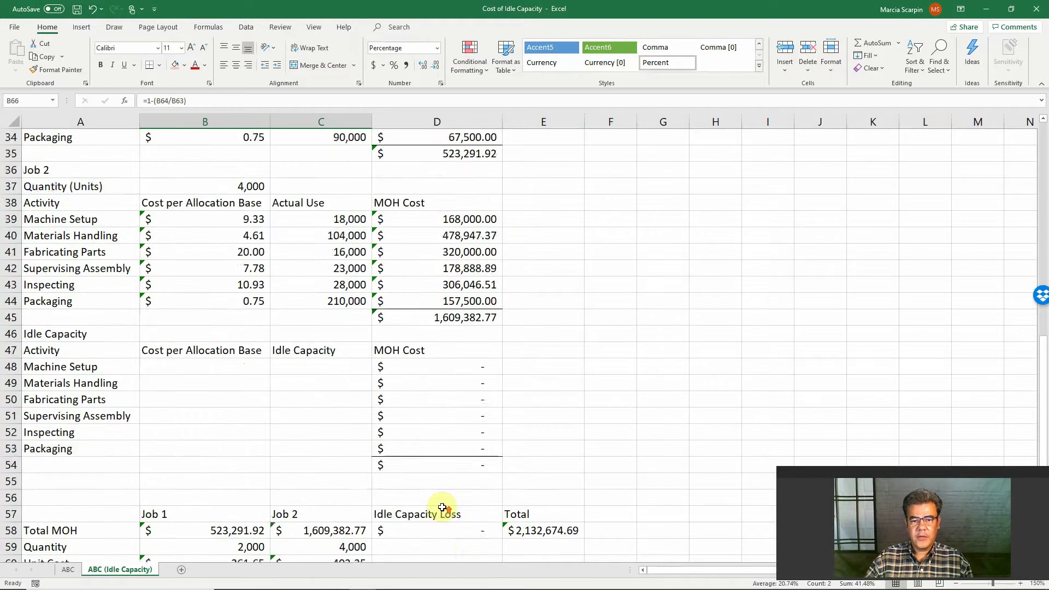
scroll(442, 507, down, 14)
scroll(442, 505, up, 4)
scroll(442, 505, up, 4)
click(562, 481)
click(185, 65)
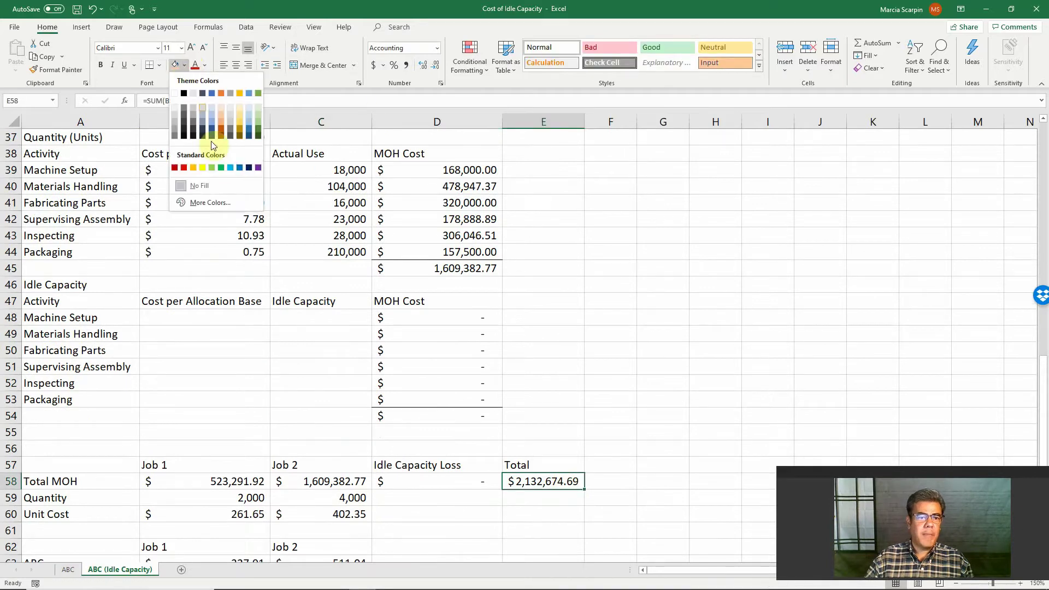
click(232, 168)
scroll(277, 293, up, 12)
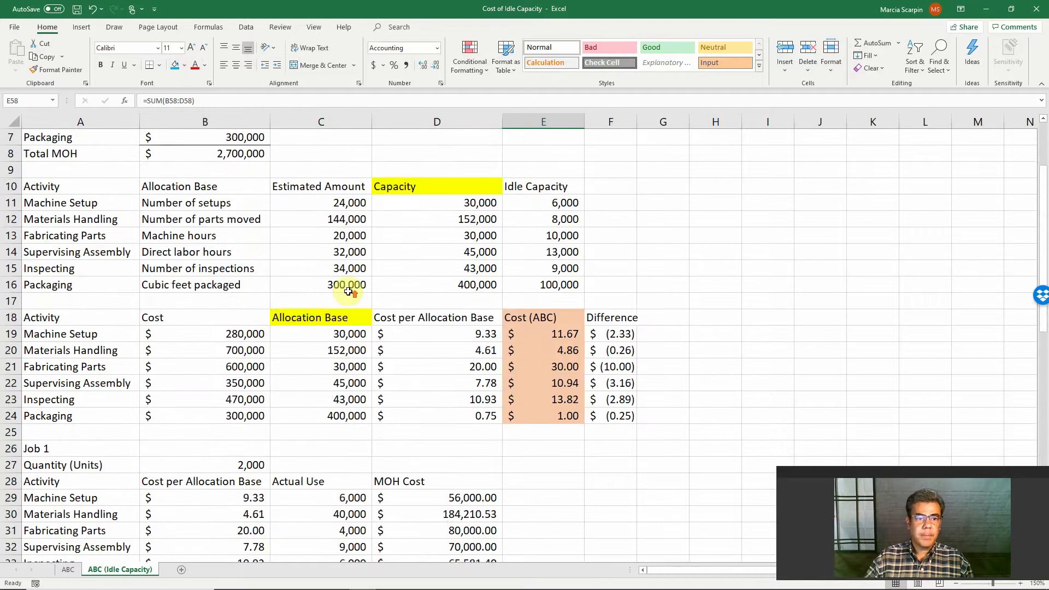
Step: Highlight the Total MOH in B8 with the same light blue fill and compare it with the total in E58
click(229, 252)
click(174, 64)
scroll(402, 295, down, 14)
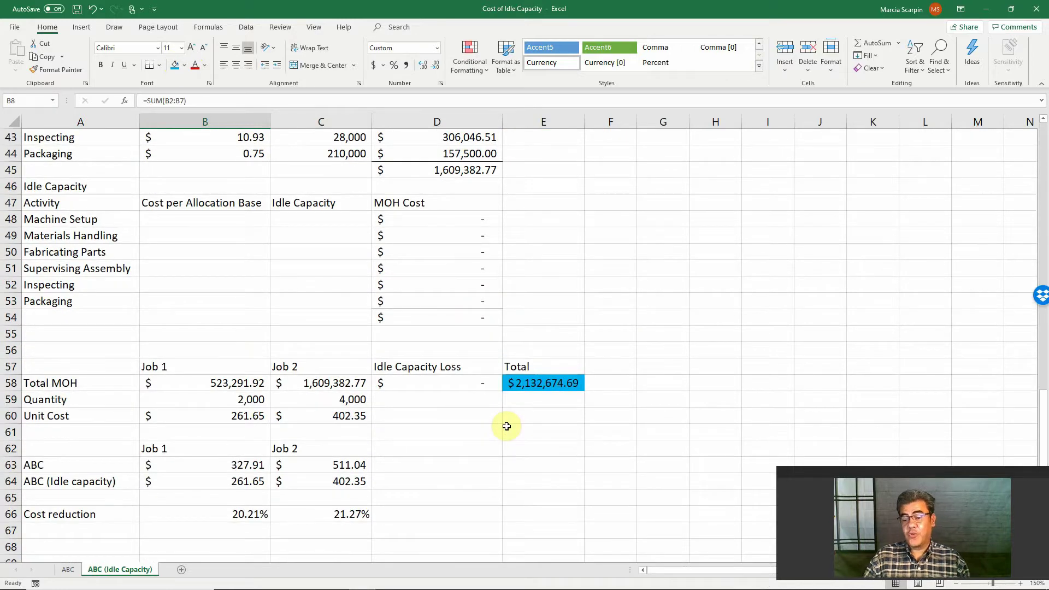
key(ctrl+Home)
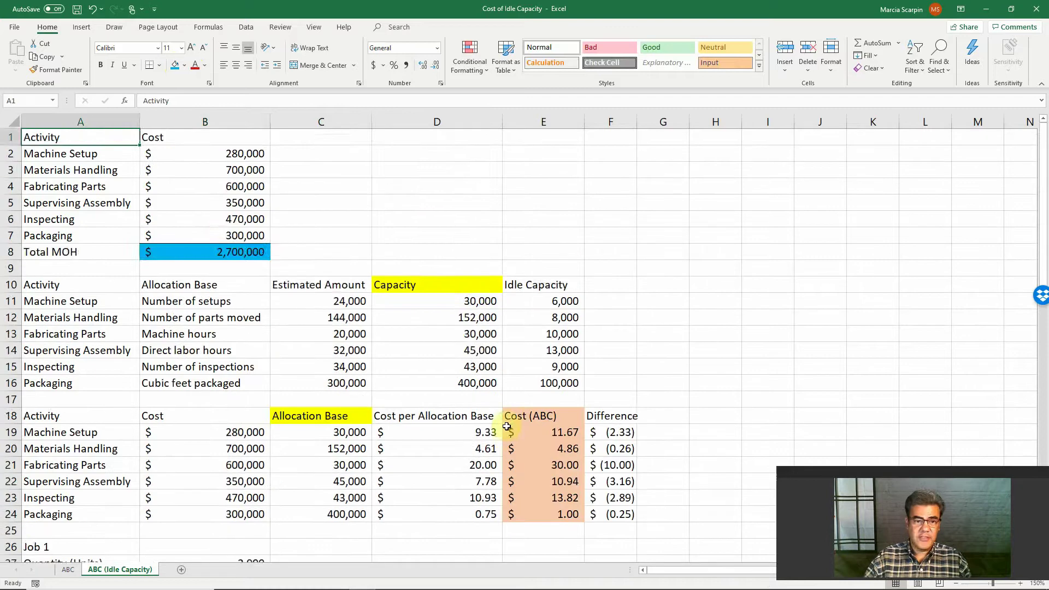
scroll(507, 426, down, 12)
scroll(507, 426, down, 3)
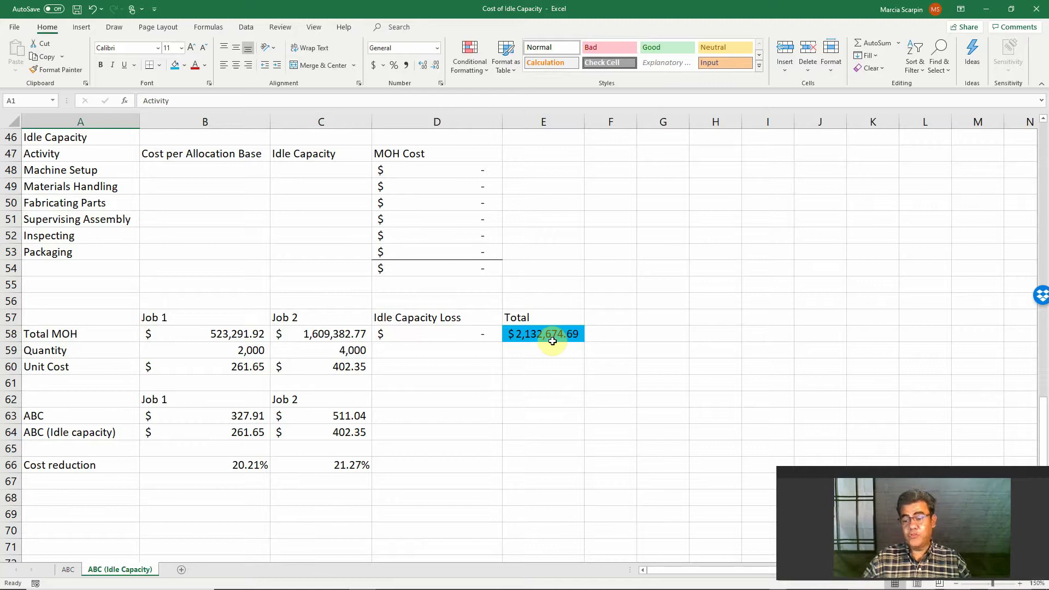
Step: Link the idle capacity cost per allocation base in B48 to D19 and copy the formula down through B53
scroll(552, 341, up, 7)
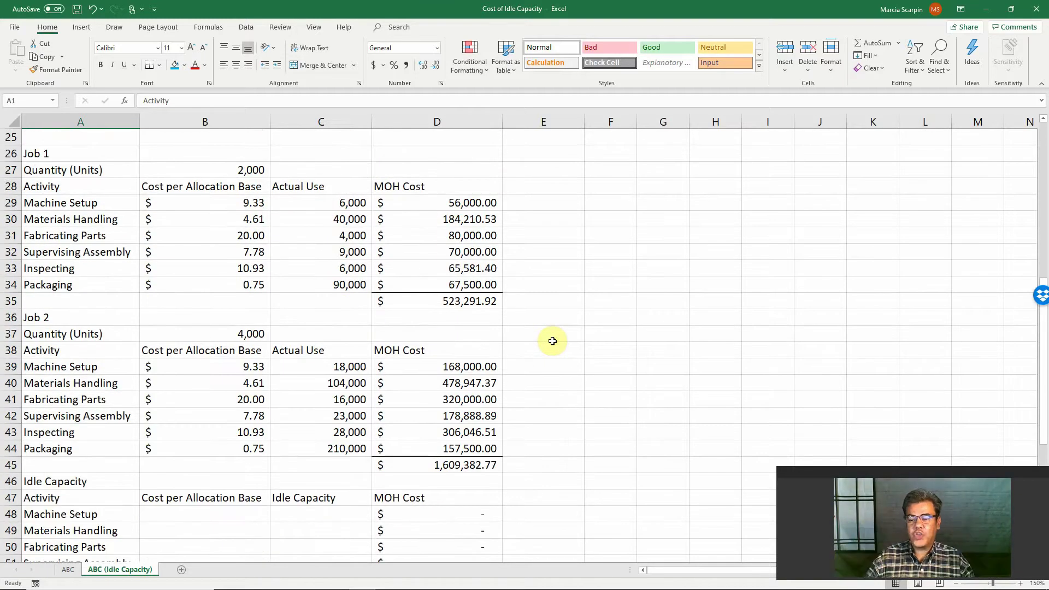
scroll(219, 410, down, 1)
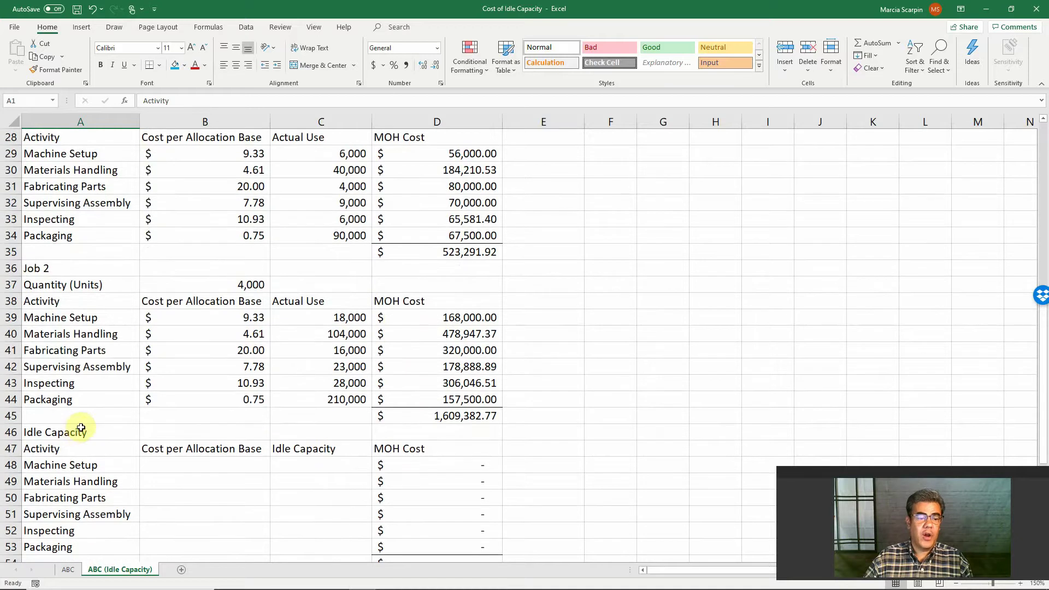
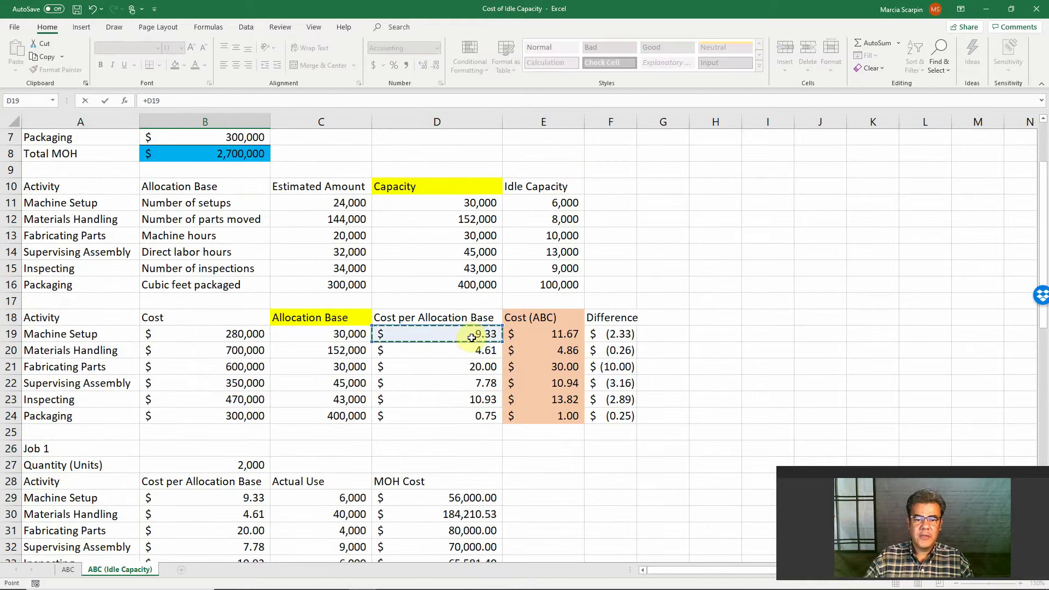
key(ctrl+Return)
key(ctrl+c)
key(shift+Down)
key(shift+Down)
key(shift+Down)
key(shift+Down)
key(shift+Down)
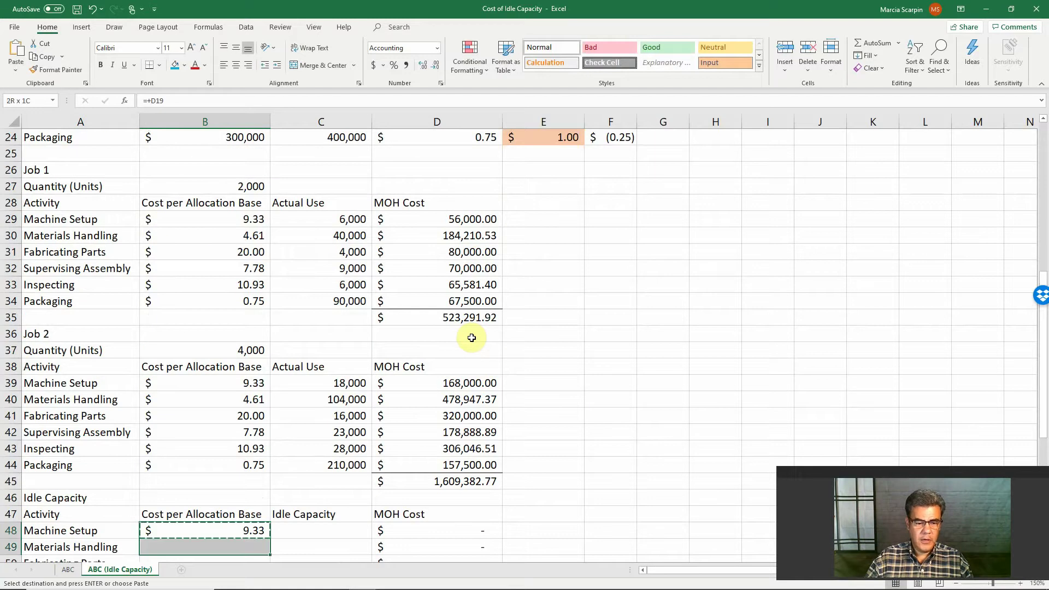
key(ctrl+v)
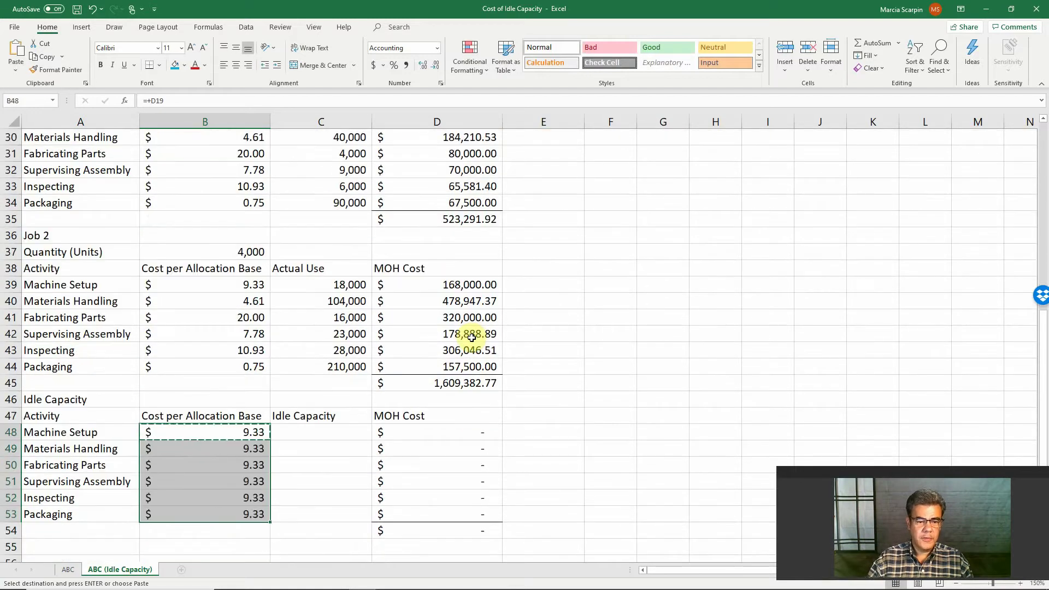
key(Escape)
key(Right)
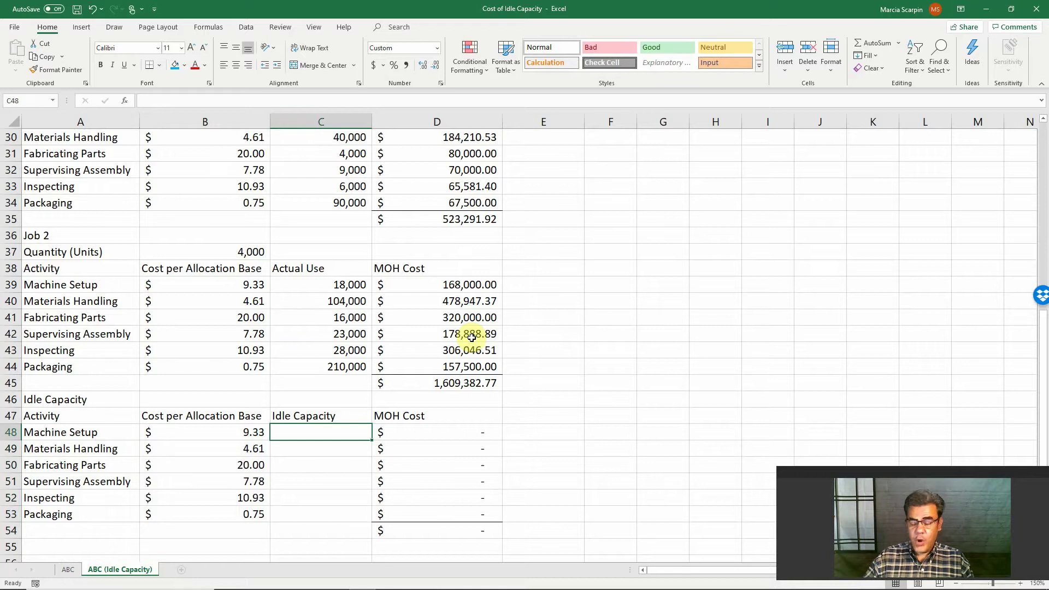
Step: Inspect the Machine Setup MOH Cost formula in D48 of the Idle Capacity table
click(463, 433)
text(=+B48*C48)
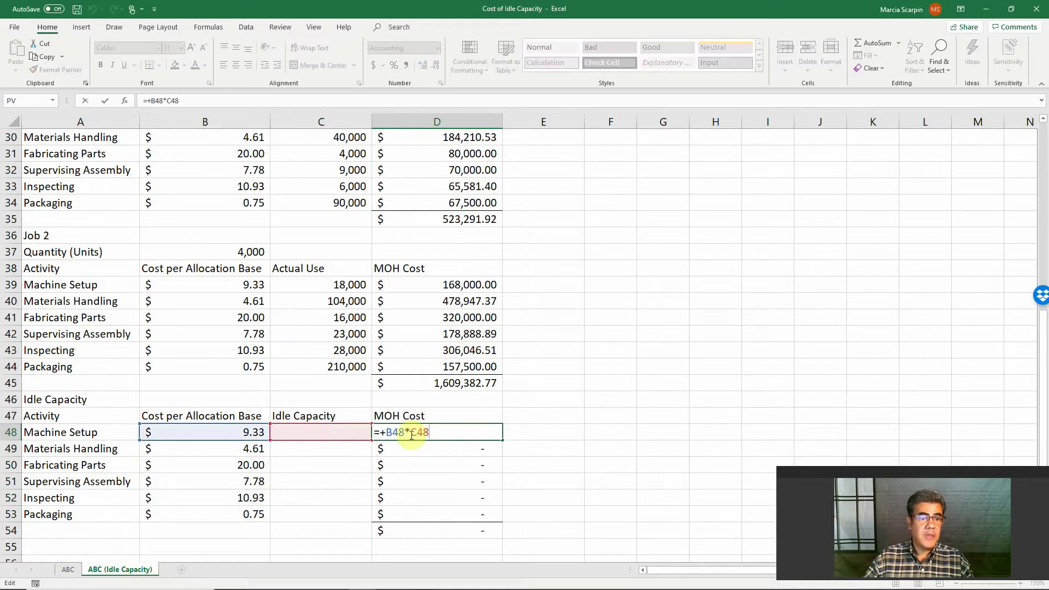
key(Return)
Step: Link Machine Setup's idle capacity in C48 to the Idle Capacity amount in E11
click(334, 424)
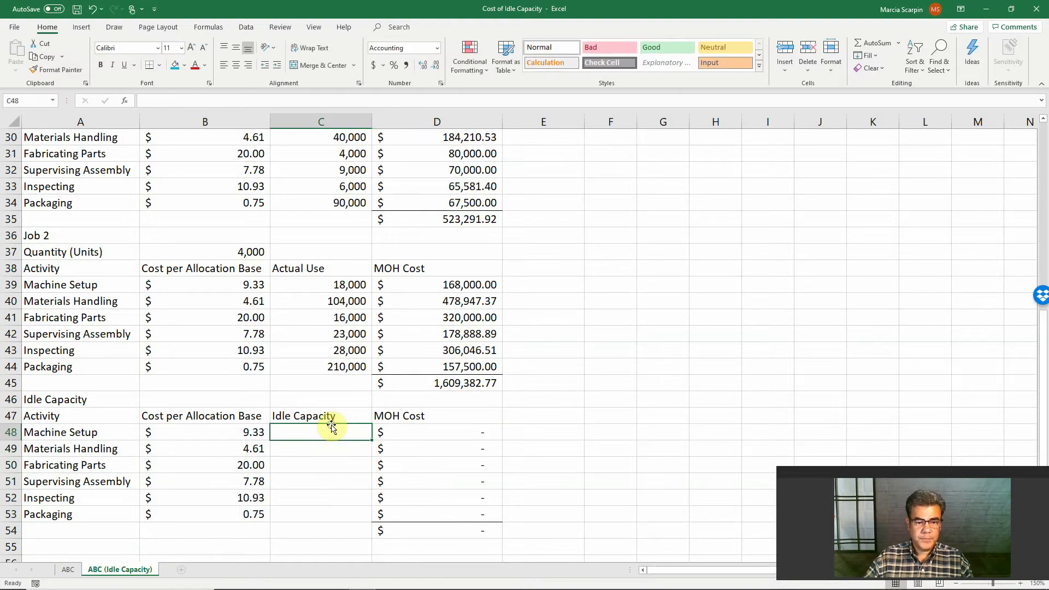
text(+)
scroll(333, 423, up, 10)
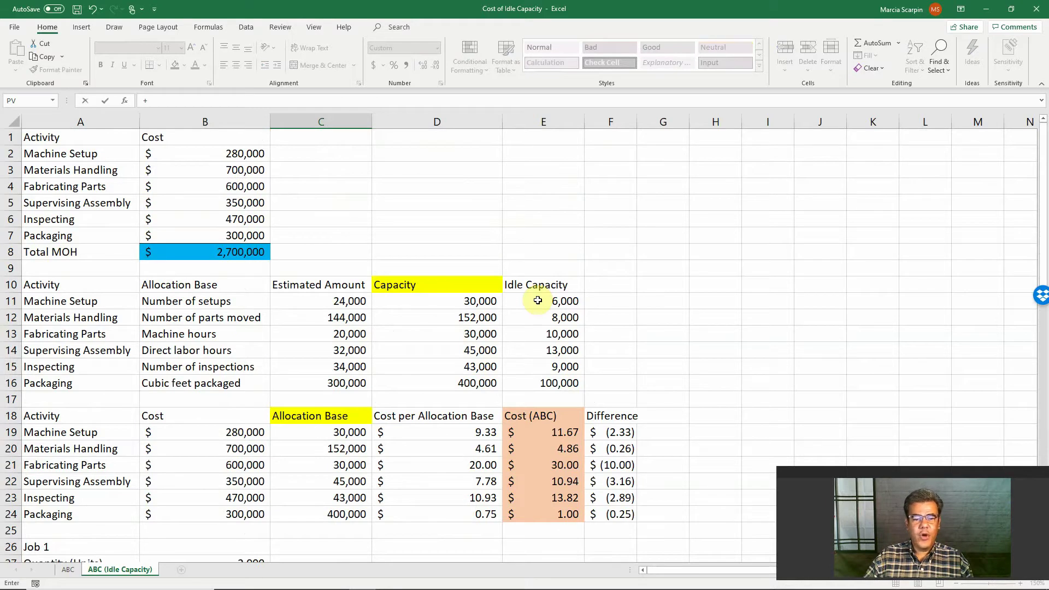
scroll(533, 300, down, 3)
scroll(530, 299, up, 3)
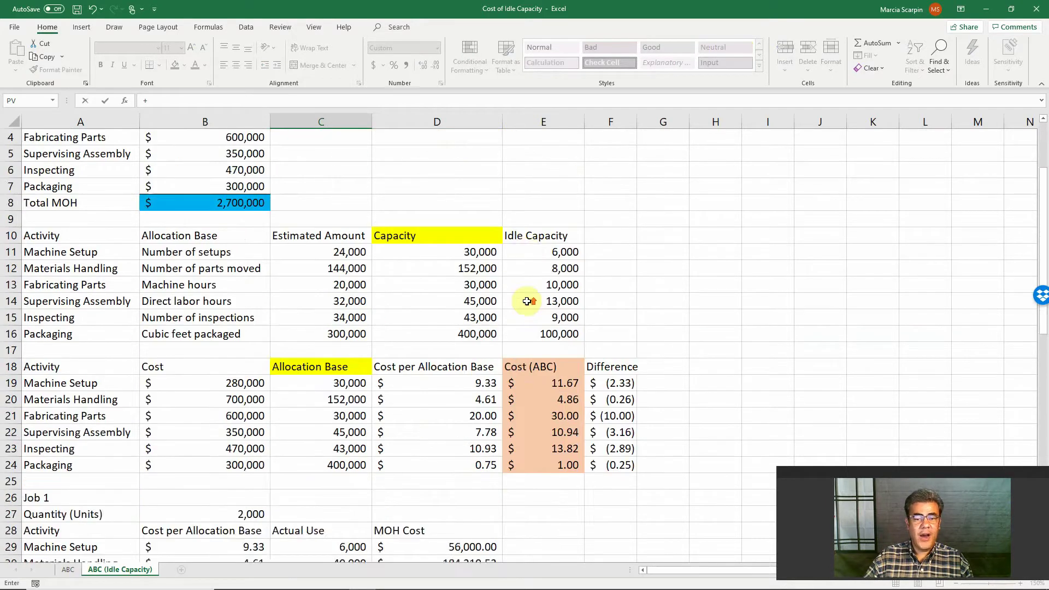
click(530, 298)
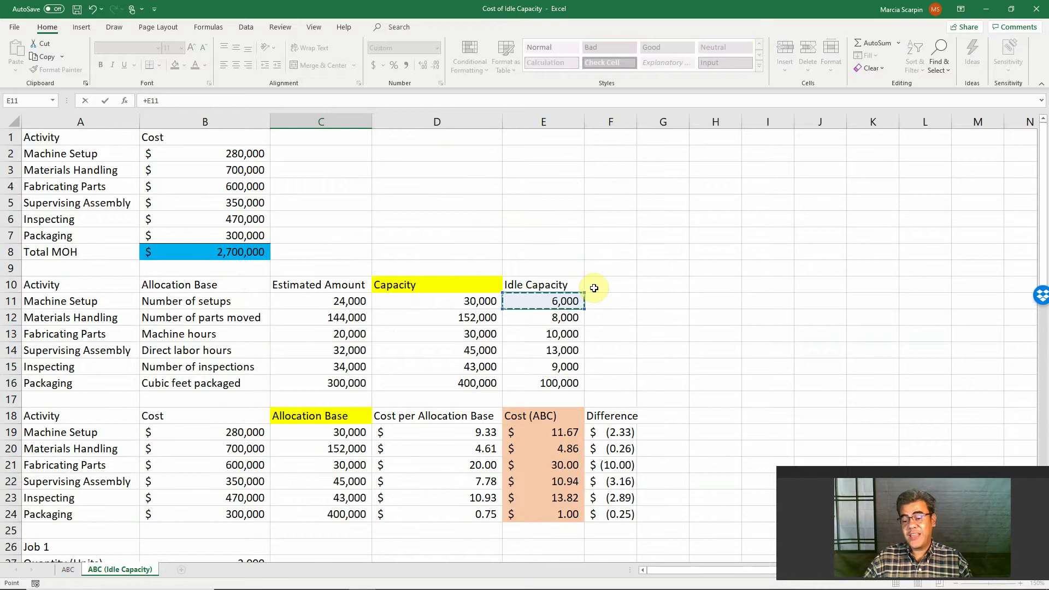
key(Return)
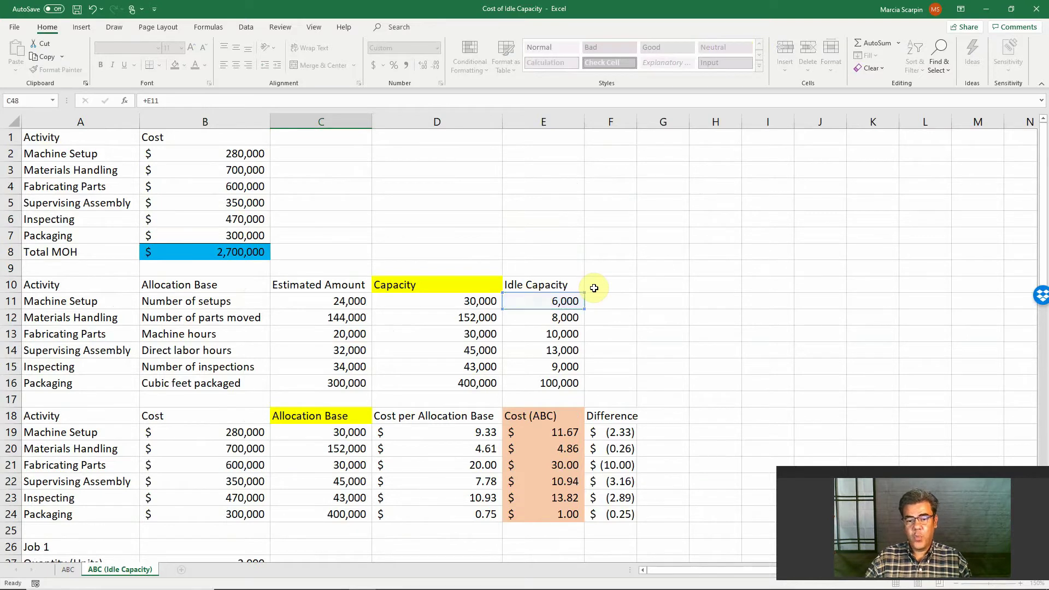
Step: Copy the idle capacity formula from C48 down through C53
key(ctrl+c)
key(shift+Down)
key(shift+Down)
key(shift+Down)
key(shift+Down)
key(shift+Down)
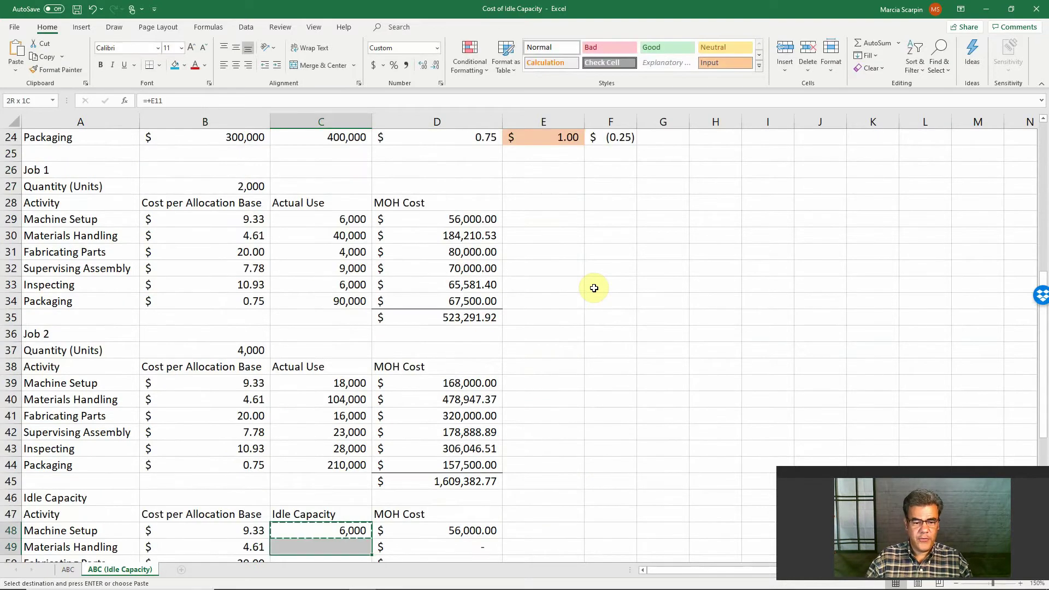
key(Return)
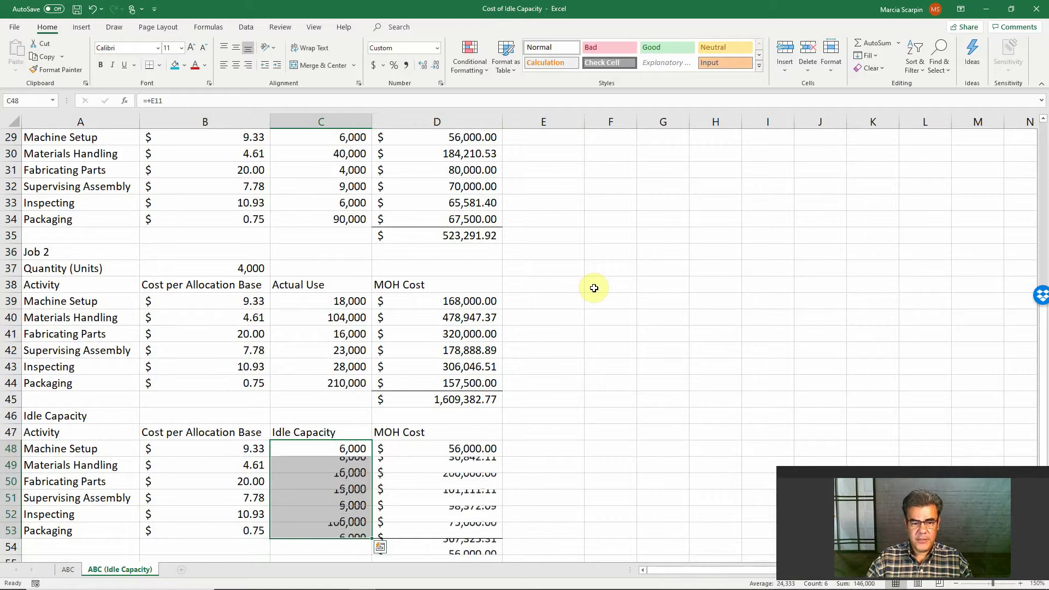
Step: Examine the idle capacity cost in D54 and D58, and compare the overall total in E58 with Total MOH in B8
scroll(495, 439, down, 3)
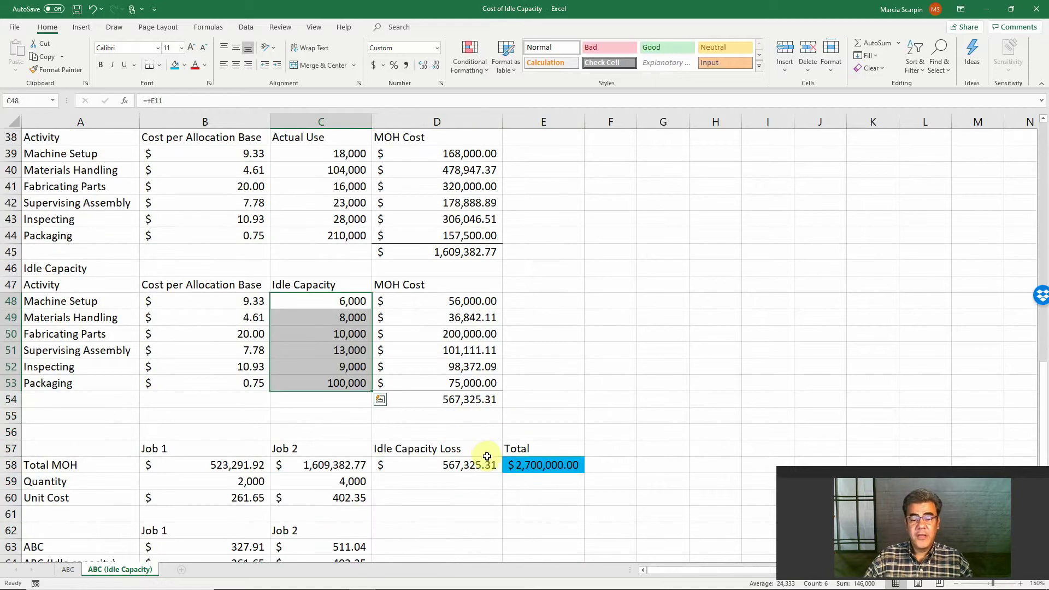
click(456, 399)
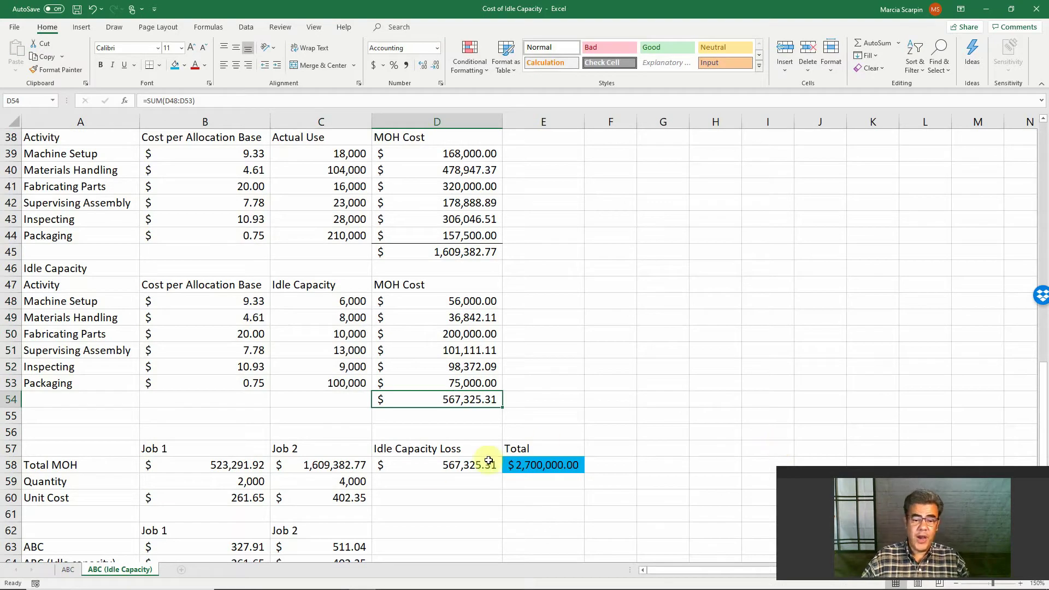
key(Down)
key(Down)
key(Down)
key(Down)
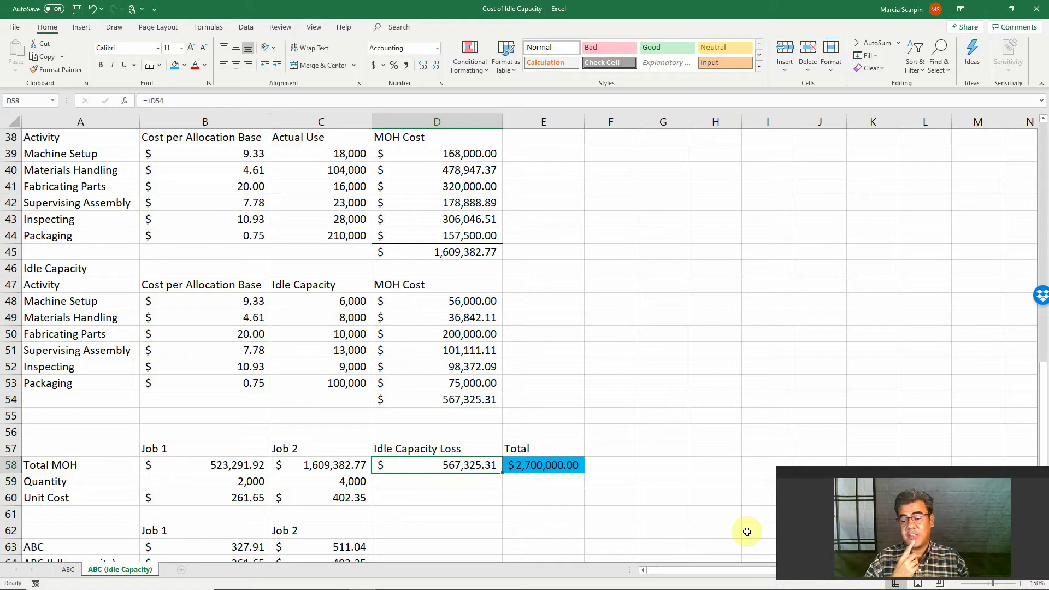
click(543, 464)
scroll(490, 355, up, 7)
scroll(490, 350, up, 4)
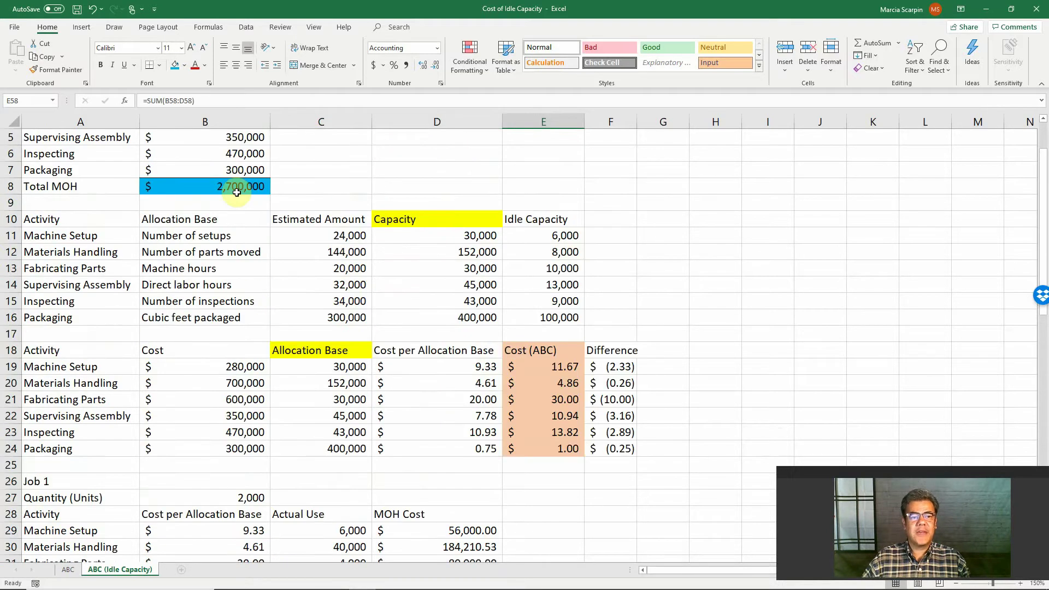
scroll(418, 416, down, 3)
scroll(418, 416, down, 8)
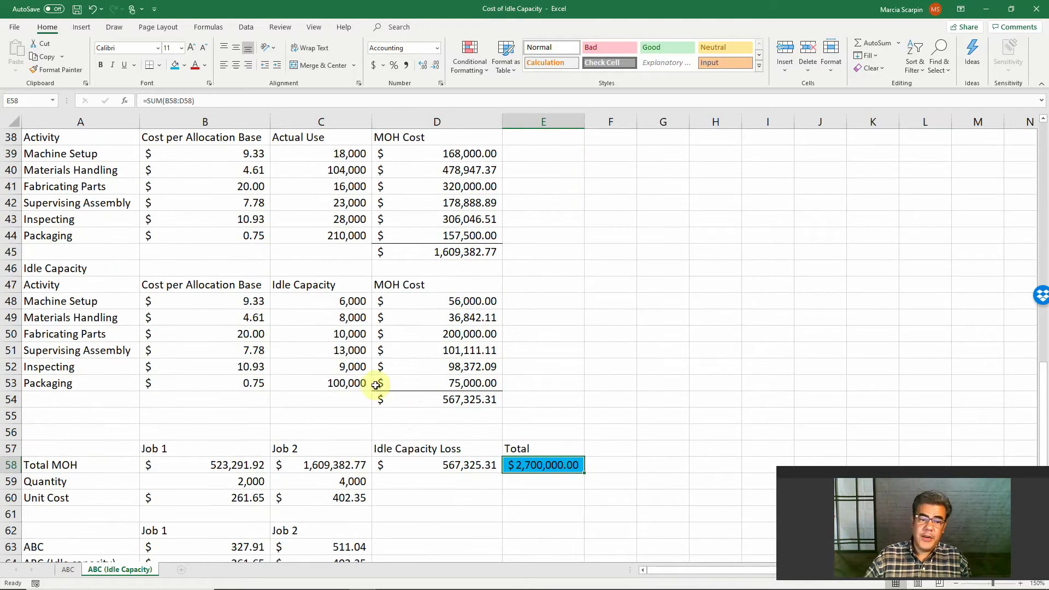
Step: Examine the idle capacity MOH cost of each activity in rows 48 to 53 and the job unit costs in B60:C60
drag(96, 268, 441, 398)
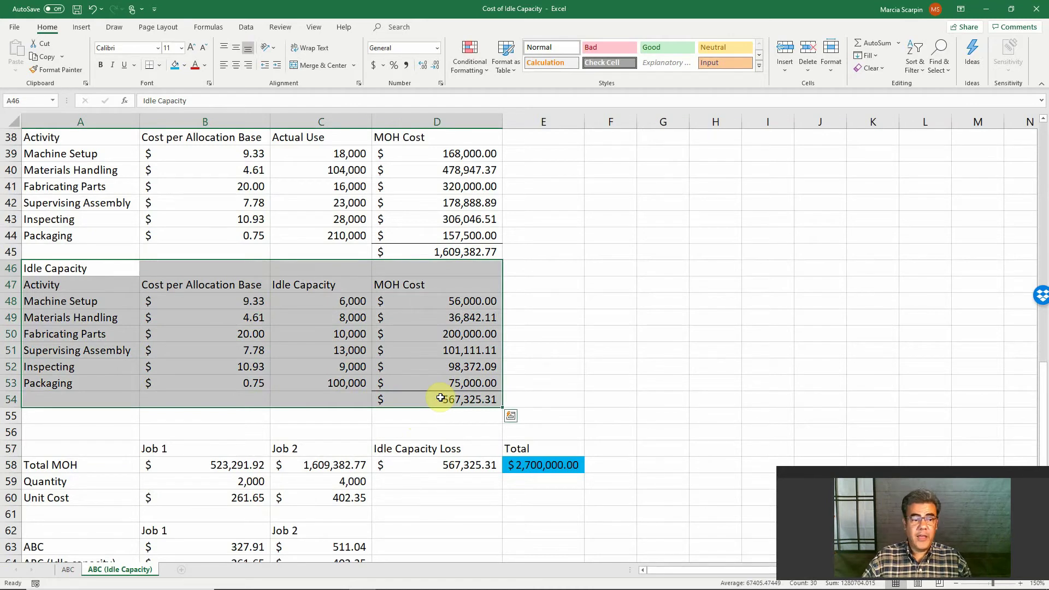
drag(459, 299, 473, 383)
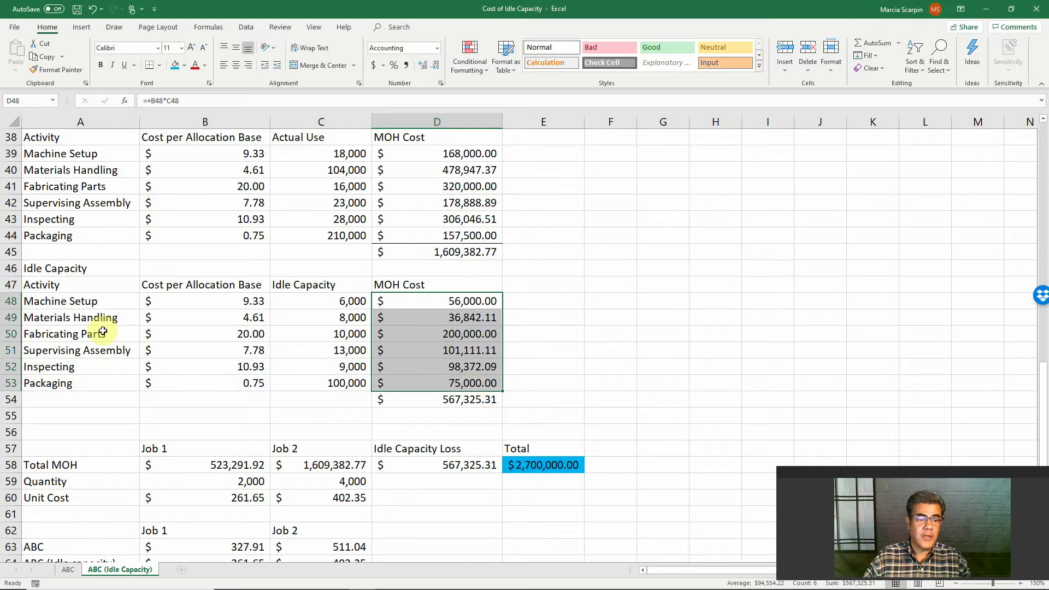
drag(103, 332, 436, 335)
drag(118, 353, 452, 382)
click(452, 368)
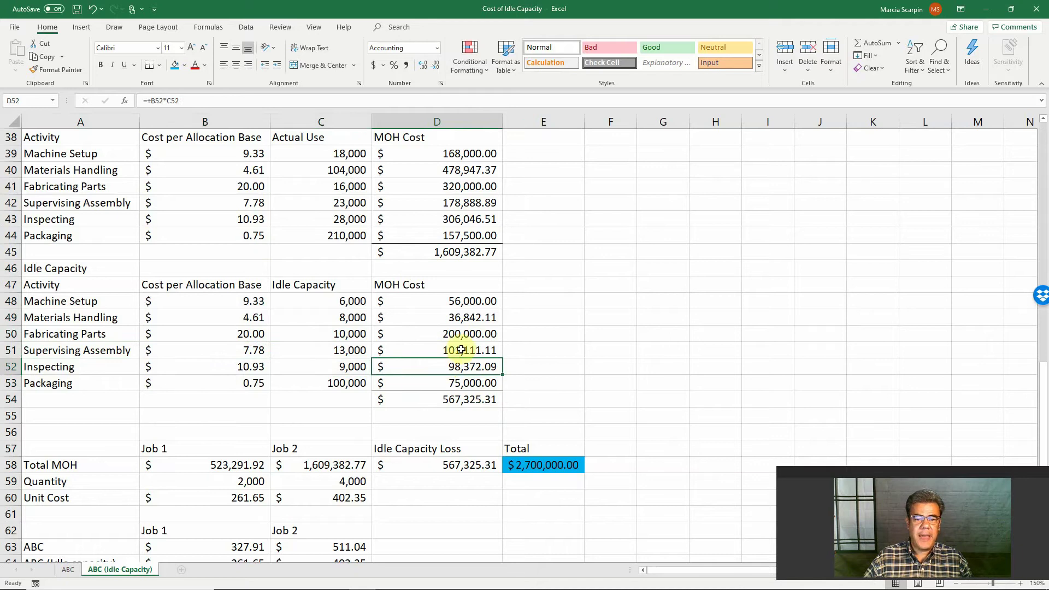
click(412, 384)
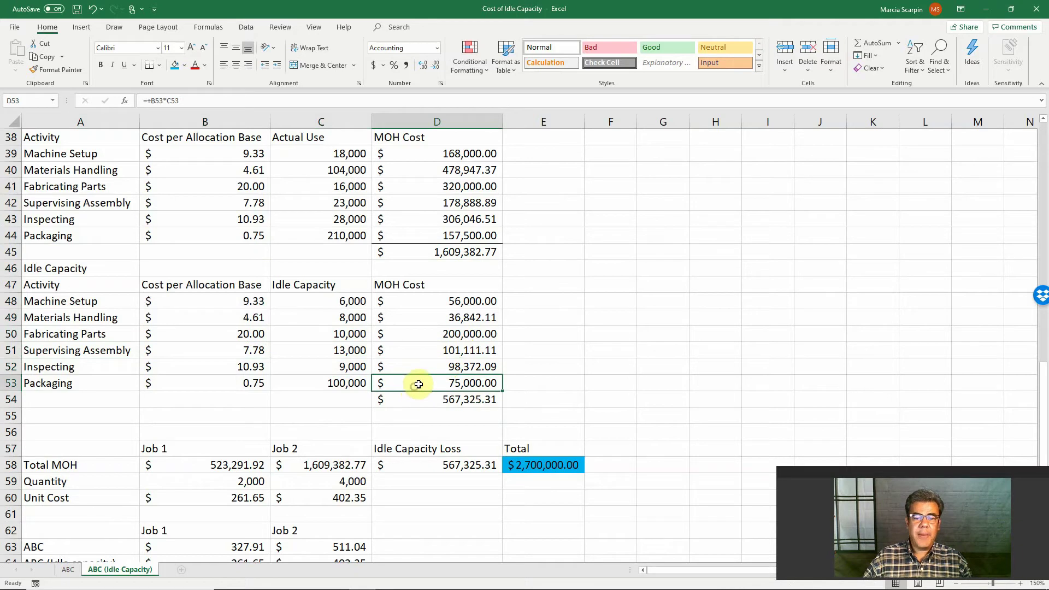
click(433, 301)
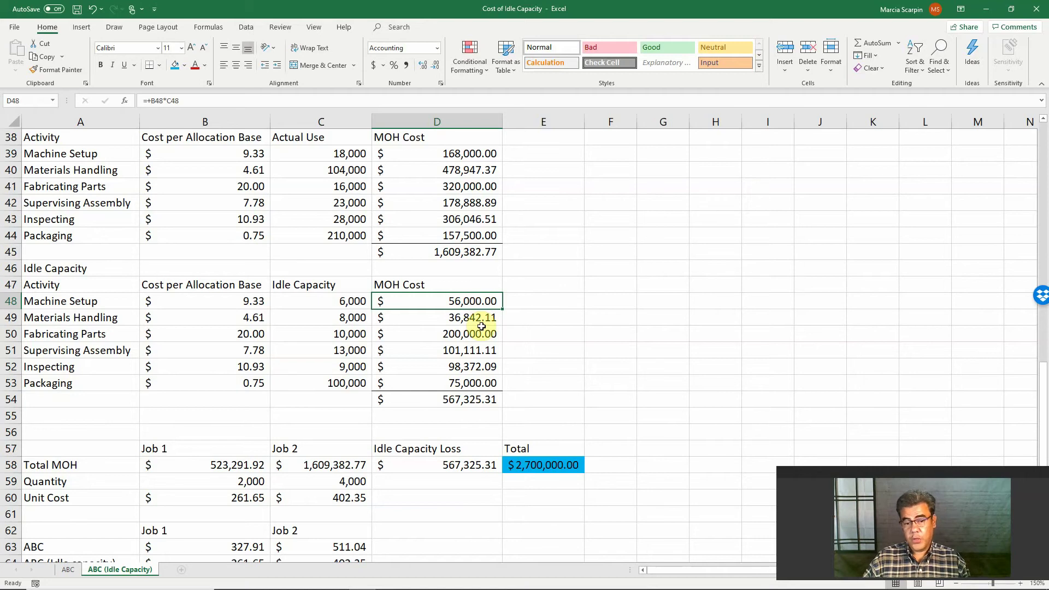
scroll(335, 479, down, 2)
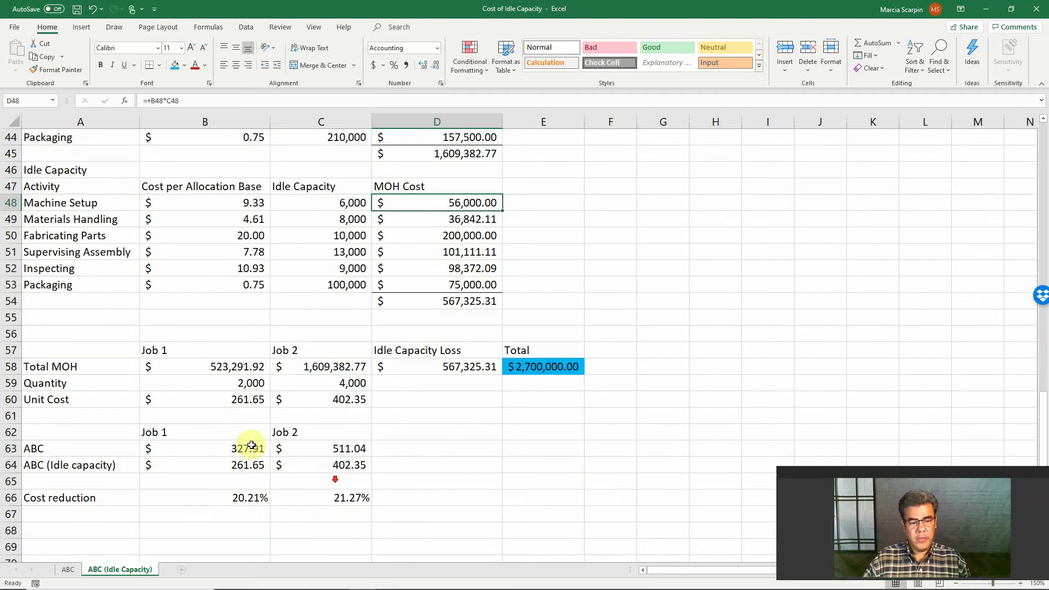
drag(229, 398, 301, 403)
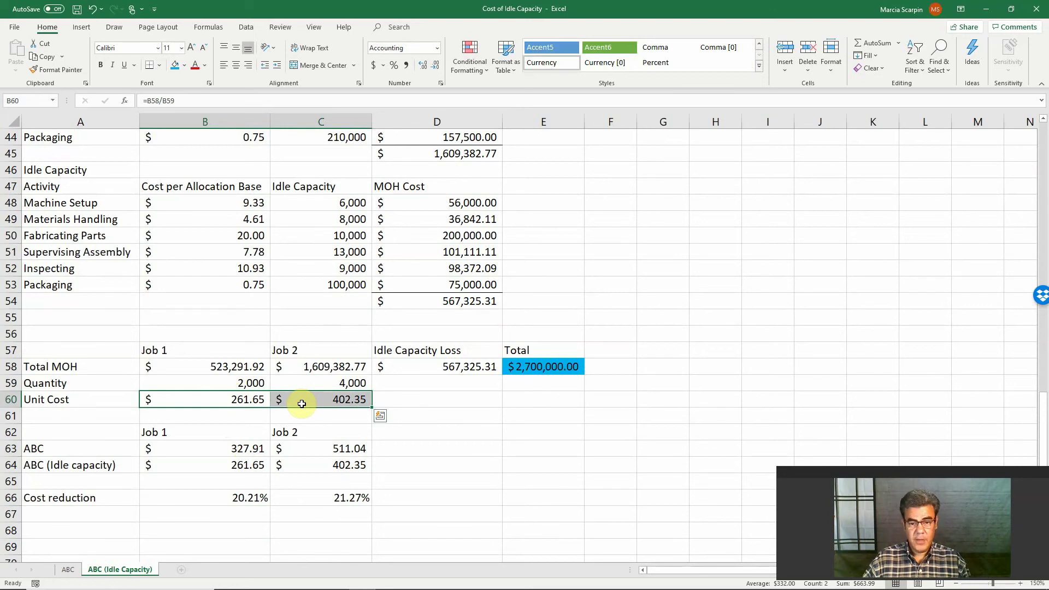
Step: Switch to the slide presentation and advance to the closing "Thank you" slide
key(alt+Tab)
key(Right)
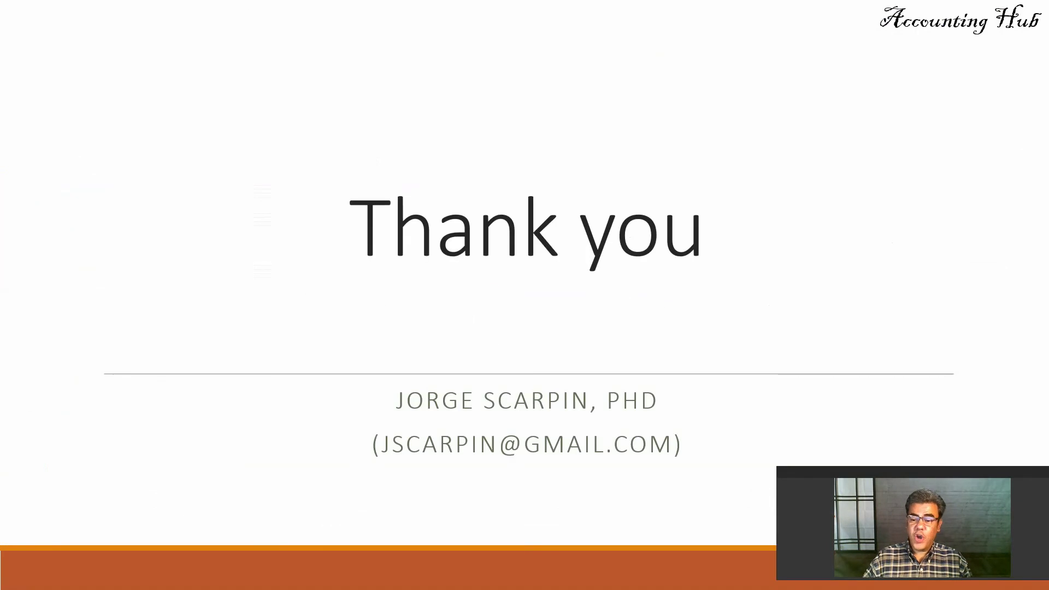